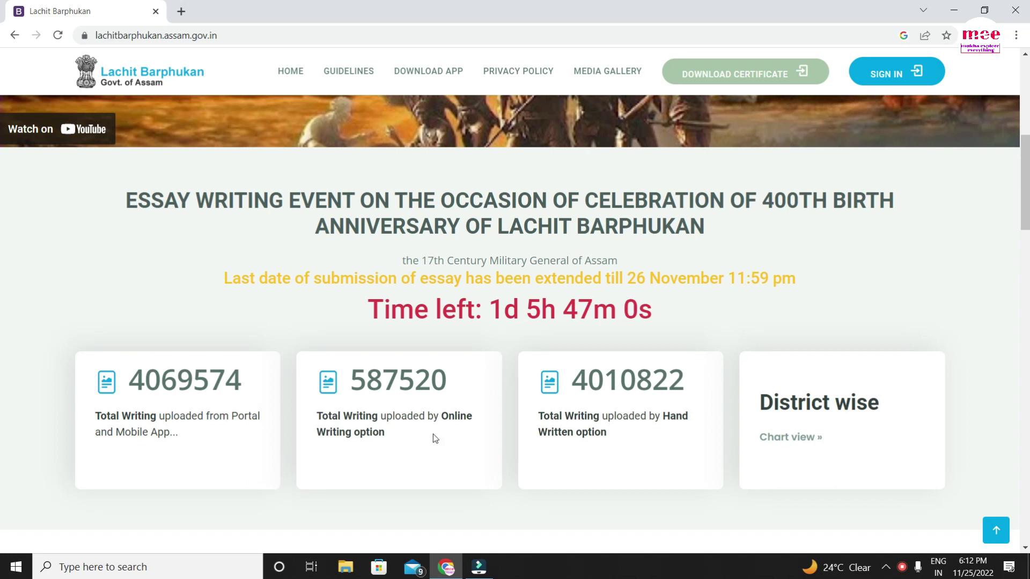
- Open the chart view of the District wise uploads report from the home page
{"action": "scroll", "coordinate": [821, 386], "scroll_direction": "down", "scroll_amount": 4}
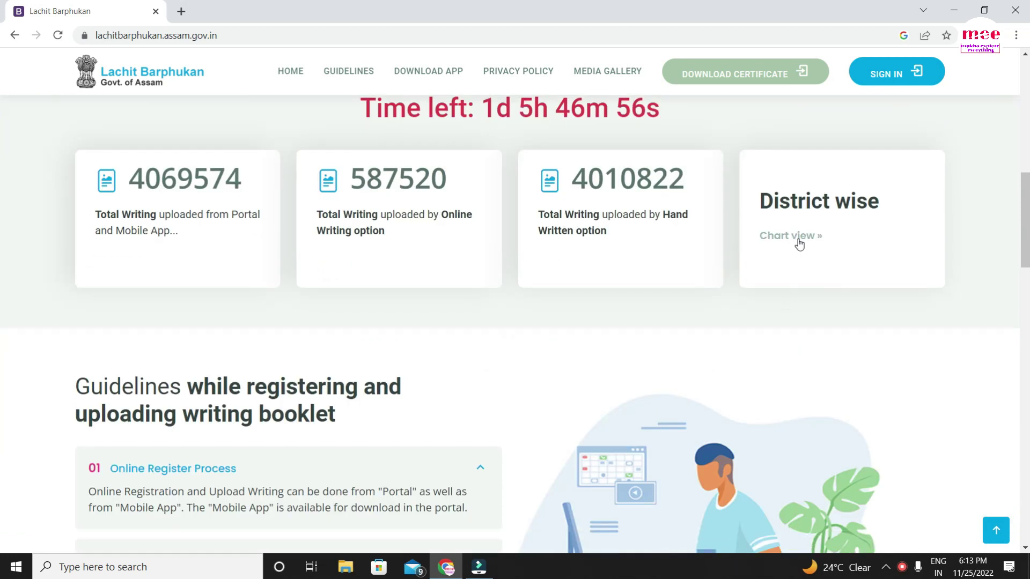
{"action": "left_click", "coordinate": [797, 236]}
- Load the Assam district report and review its 35-district upload table and bar chart
{"action": "left_click", "coordinate": [826, 236]}
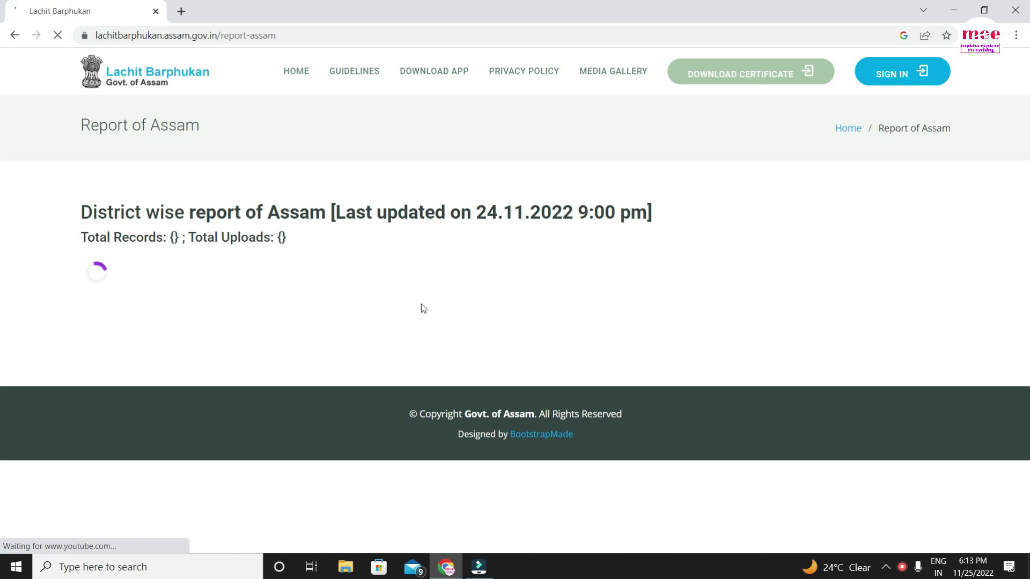
{"action": "scroll", "coordinate": [420, 303], "scroll_direction": "down", "scroll_amount": 3}
{"action": "scroll", "coordinate": [420, 303], "scroll_direction": "down", "scroll_amount": 5}
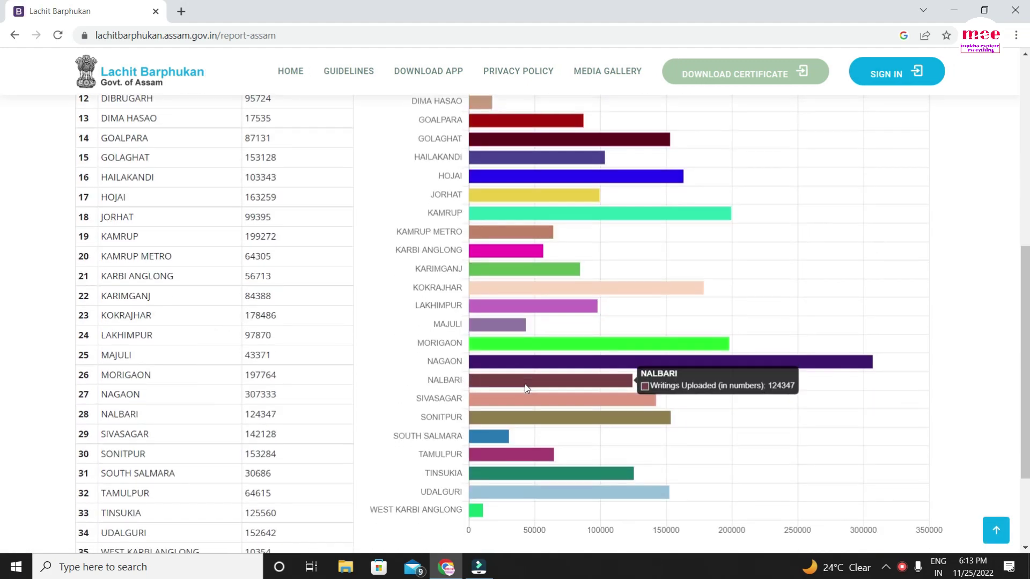
{"action": "scroll", "coordinate": [525, 384], "scroll_direction": "down", "scroll_amount": 3}
{"action": "scroll", "coordinate": [524, 385], "scroll_direction": "up", "scroll_amount": 1}
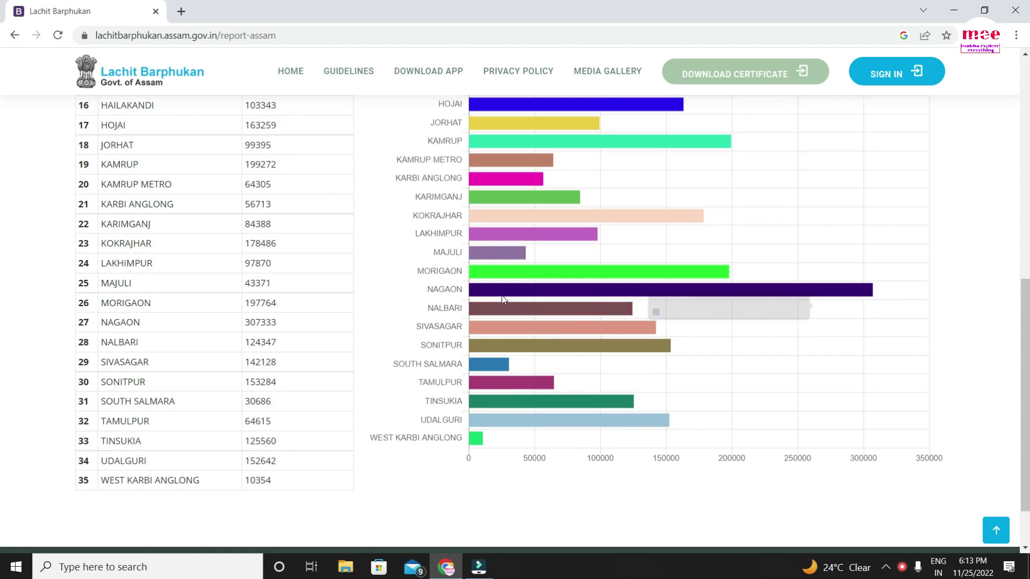
{"action": "scroll", "coordinate": [569, 298], "scroll_direction": "up", "scroll_amount": 1}
{"action": "scroll", "coordinate": [568, 296], "scroll_direction": "up", "scroll_amount": 6}
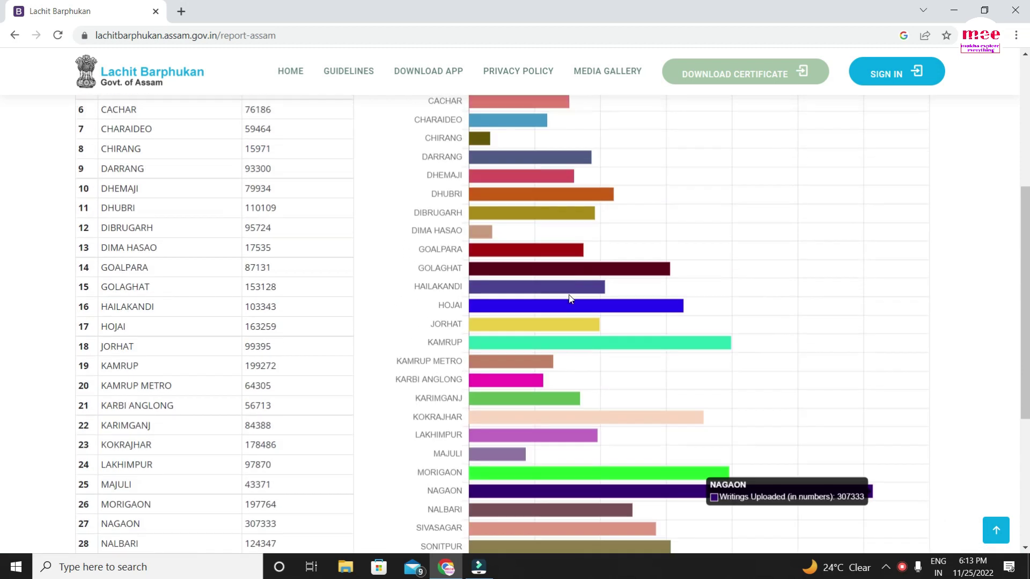
{"action": "scroll", "coordinate": [570, 299], "scroll_direction": "down", "scroll_amount": 2}
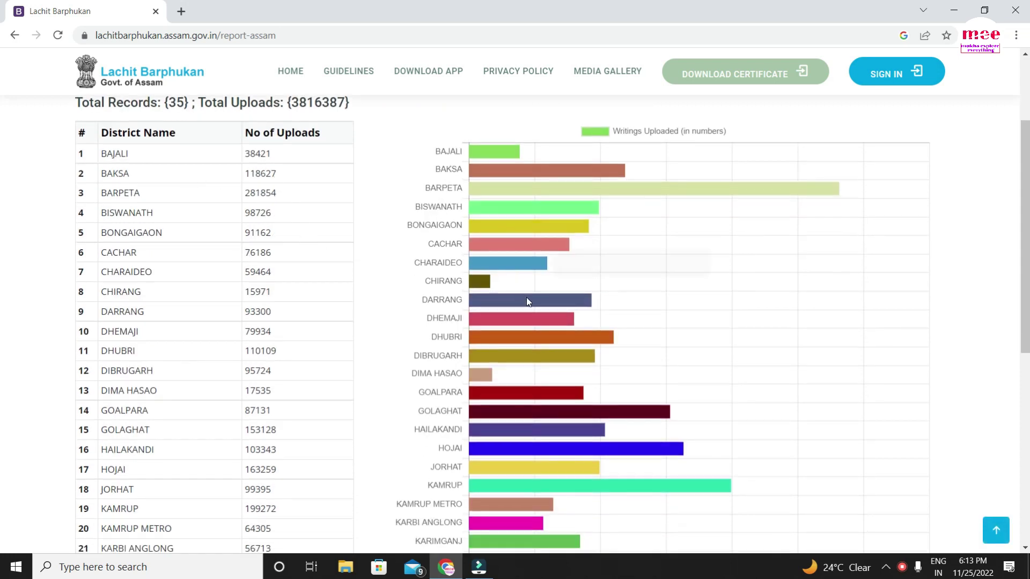
{"action": "scroll", "coordinate": [335, 330], "scroll_direction": "down", "scroll_amount": 2}
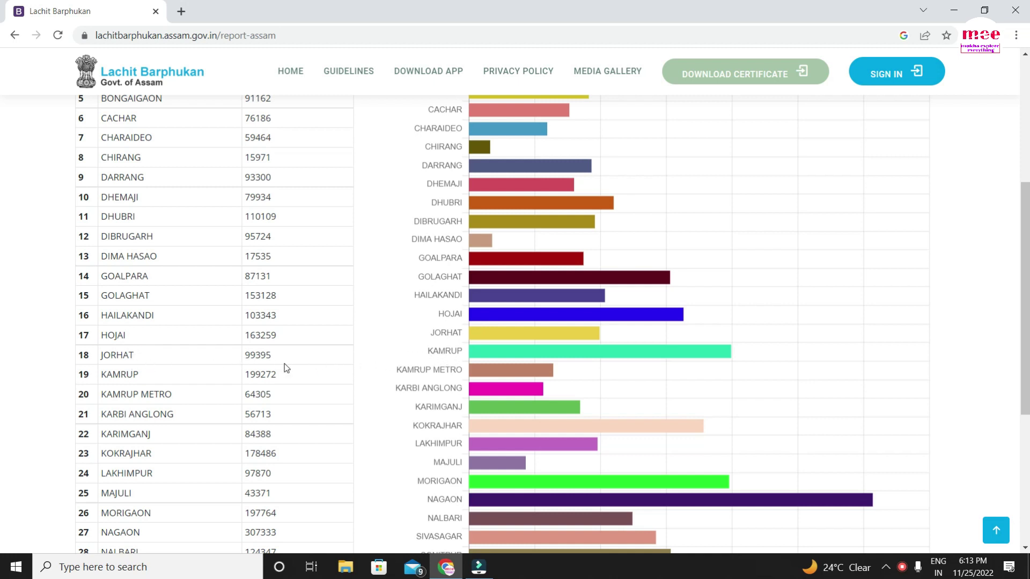
{"action": "mouse_move", "coordinate": [505, 334]}
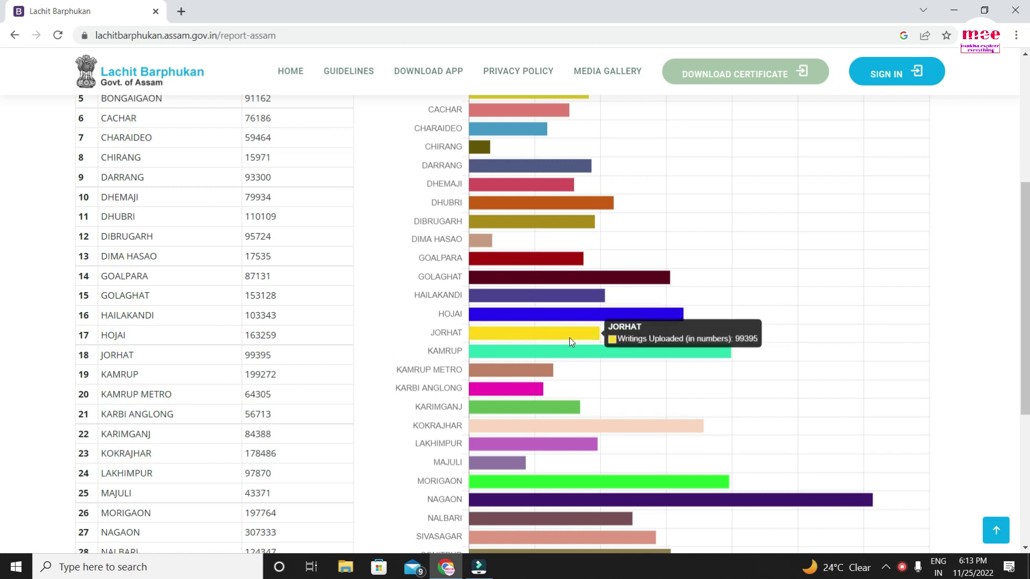
{"action": "scroll", "coordinate": [301, 257], "scroll_direction": "down", "scroll_amount": 5}
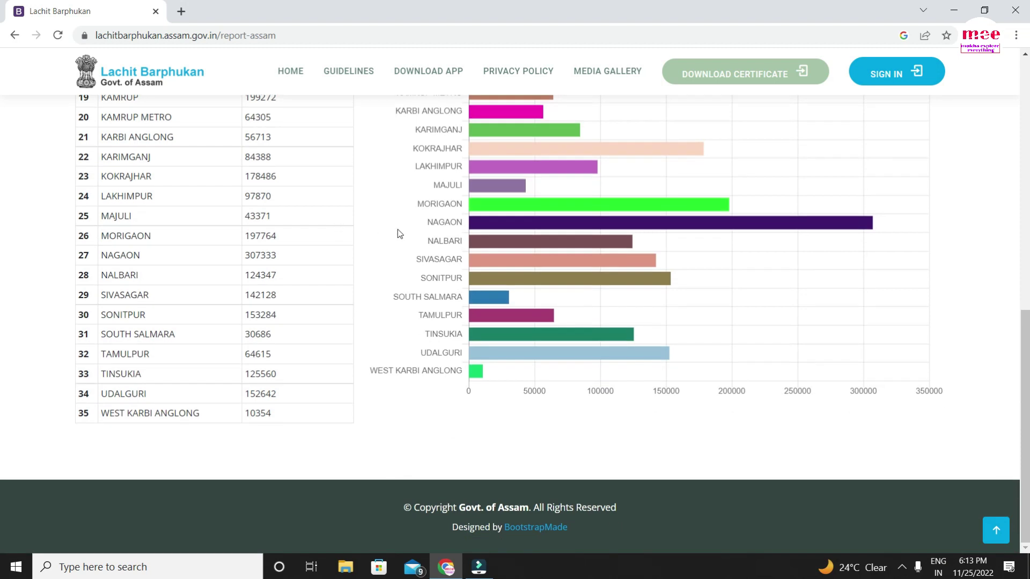
{"action": "mouse_move", "coordinate": [502, 228]}
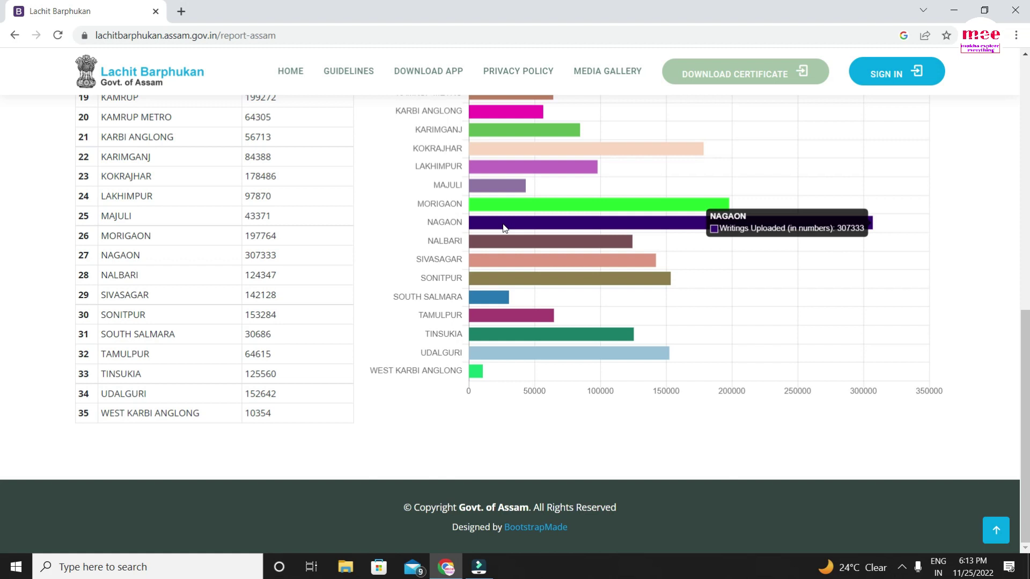
{"action": "scroll", "coordinate": [503, 224], "scroll_direction": "up", "scroll_amount": 10}
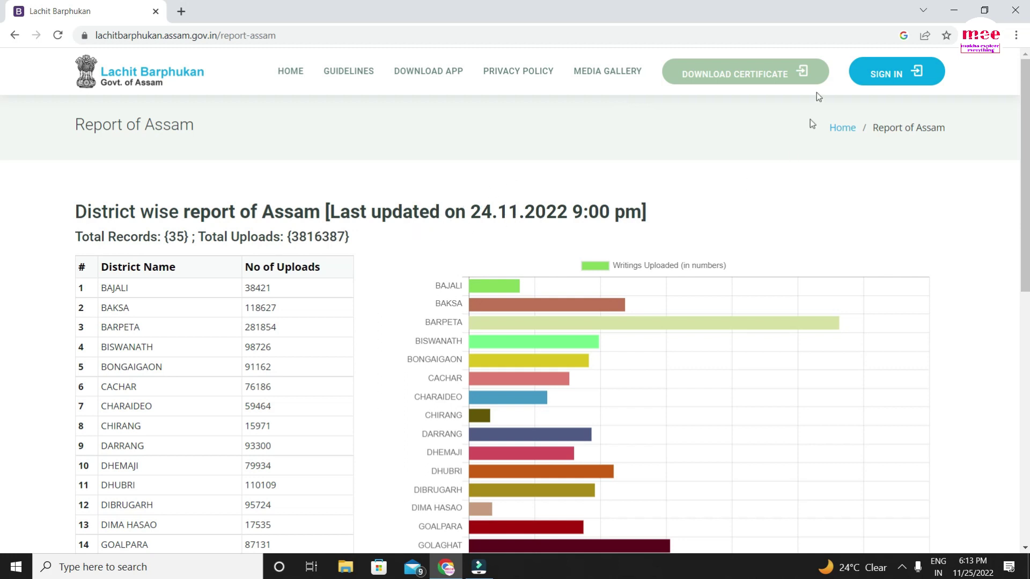
- On the sign-in page, choose INDIA from the Country List
{"action": "left_click", "coordinate": [875, 76]}
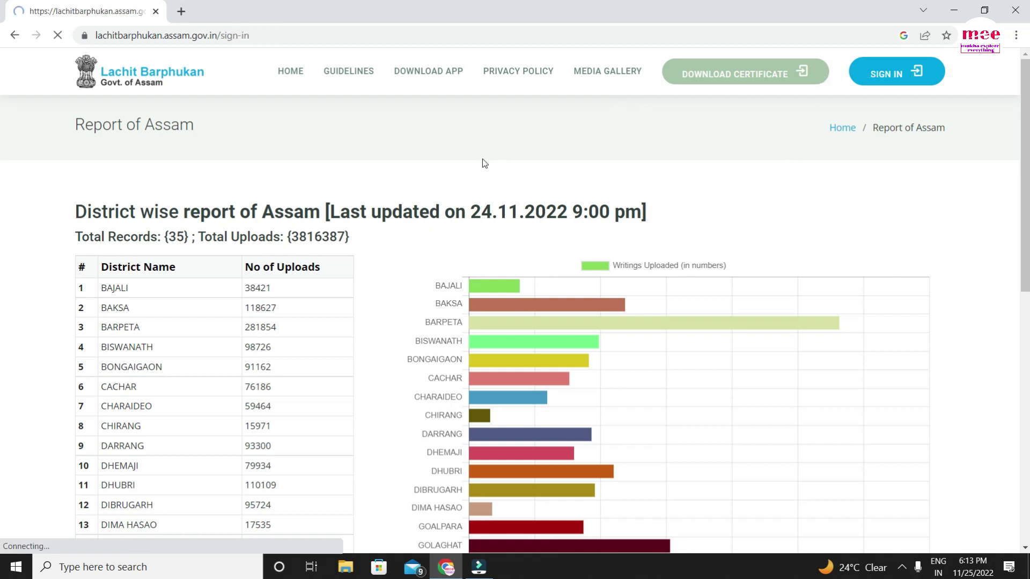
{"action": "scroll", "coordinate": [376, 279], "scroll_direction": "down", "scroll_amount": 2}
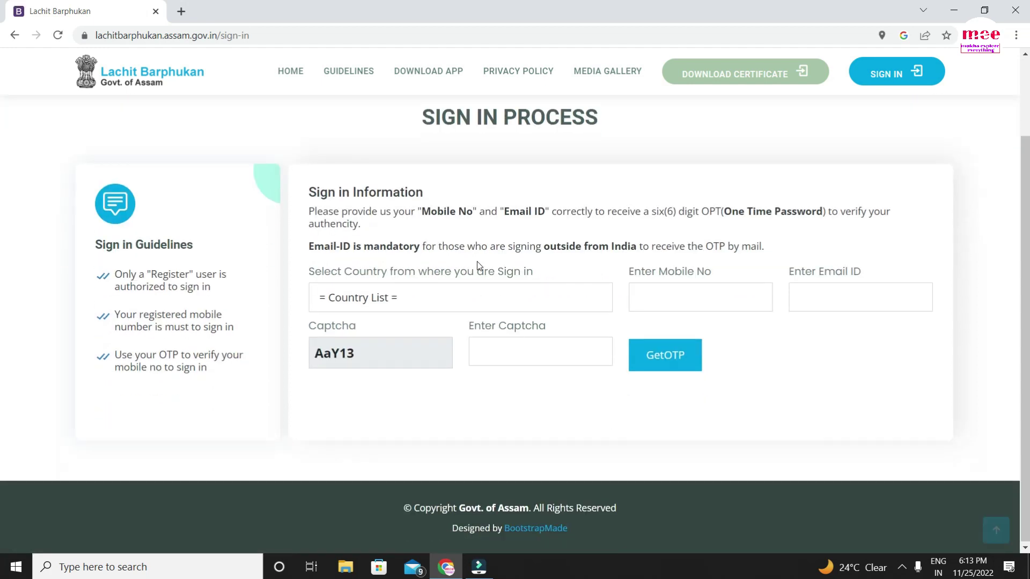
{"action": "left_click", "coordinate": [412, 290]}
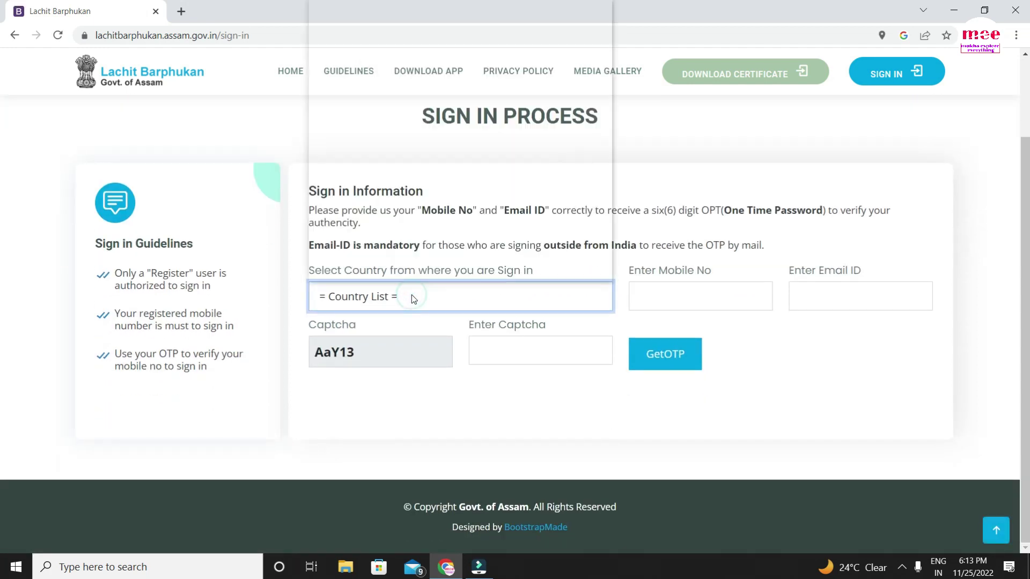
{"action": "scroll", "coordinate": [353, 187], "scroll_direction": "down", "scroll_amount": 15}
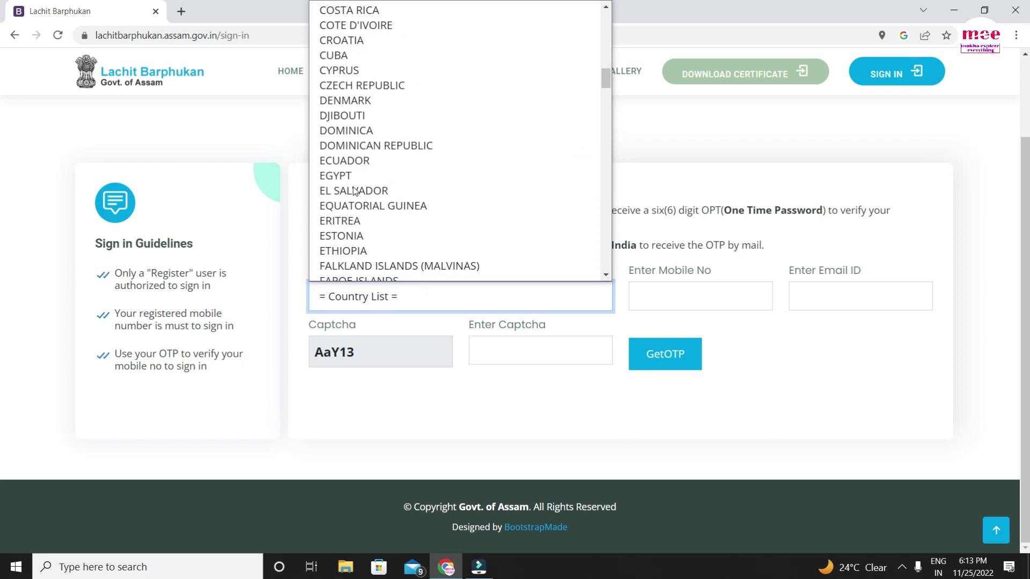
{"action": "scroll", "coordinate": [353, 188], "scroll_direction": "up", "scroll_amount": 5}
{"action": "scroll", "coordinate": [353, 188], "scroll_direction": "down", "scroll_amount": 20}
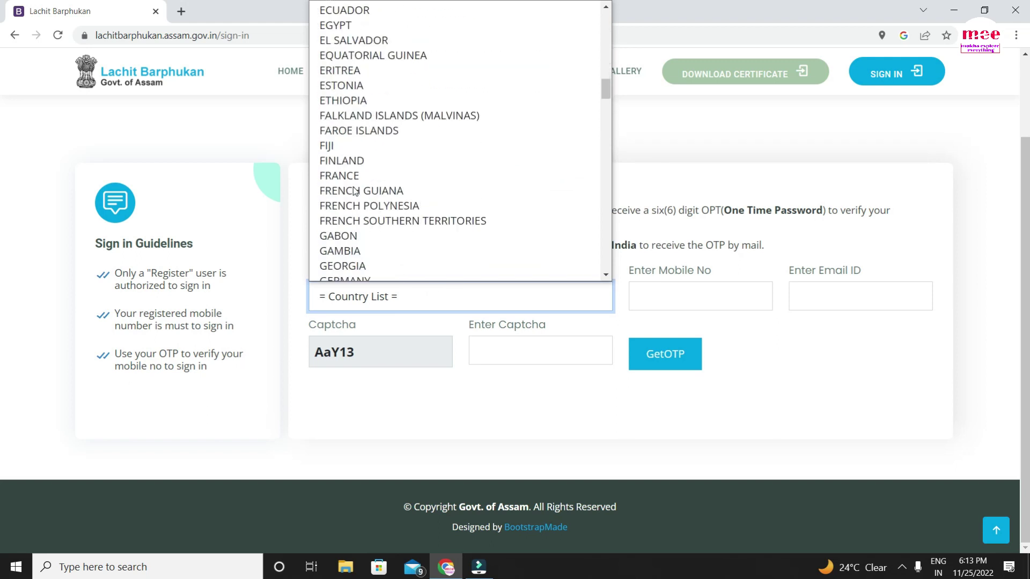
{"action": "scroll", "coordinate": [353, 187], "scroll_direction": "down", "scroll_amount": 9}
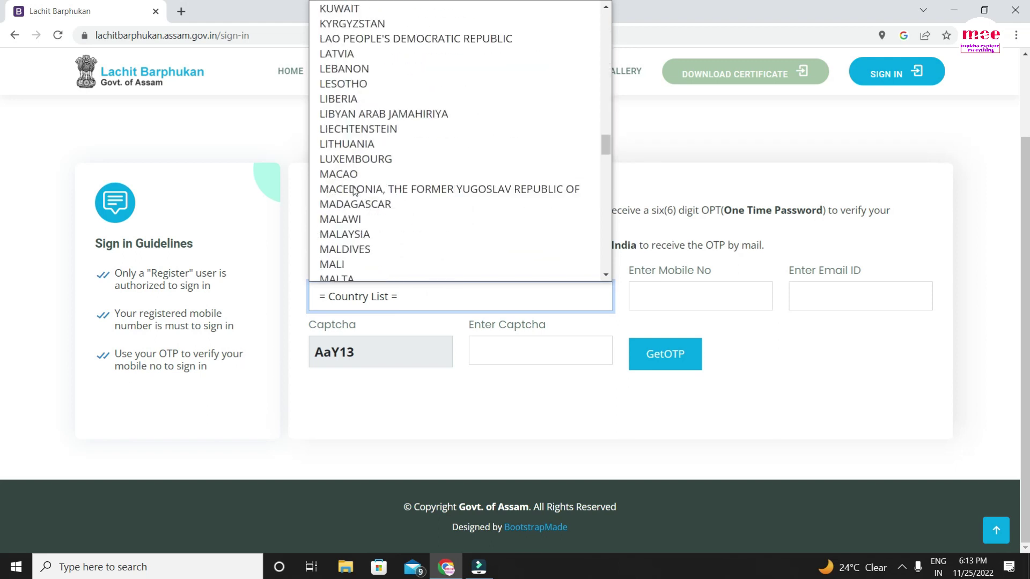
{"action": "scroll", "coordinate": [353, 187], "scroll_direction": "up", "scroll_amount": 9}
{"action": "scroll", "coordinate": [352, 187], "scroll_direction": "up", "scroll_amount": 10}
{"action": "scroll", "coordinate": [353, 187], "scroll_direction": "down", "scroll_amount": 1}
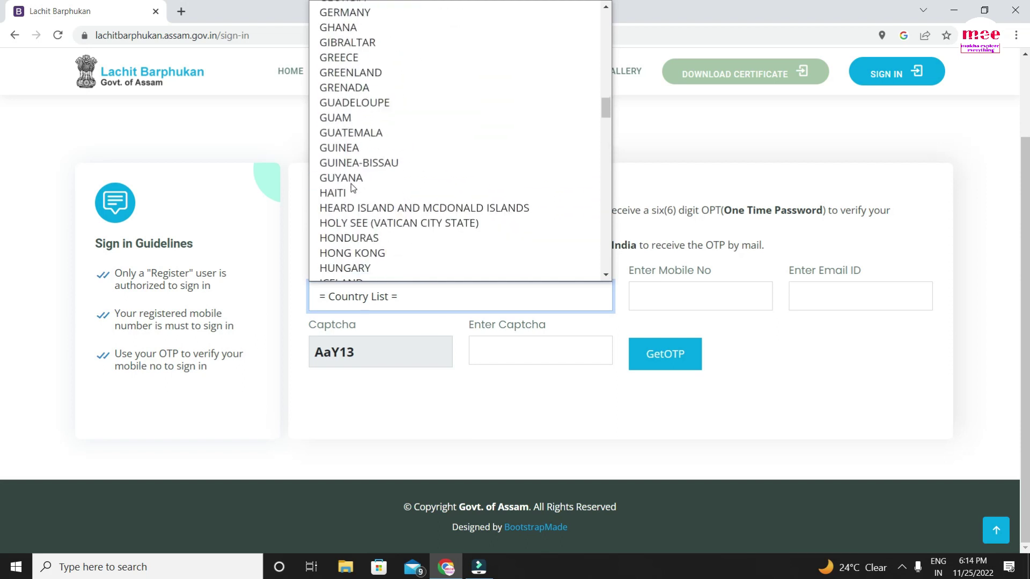
{"action": "scroll", "coordinate": [349, 214], "scroll_direction": "down", "scroll_amount": 6}
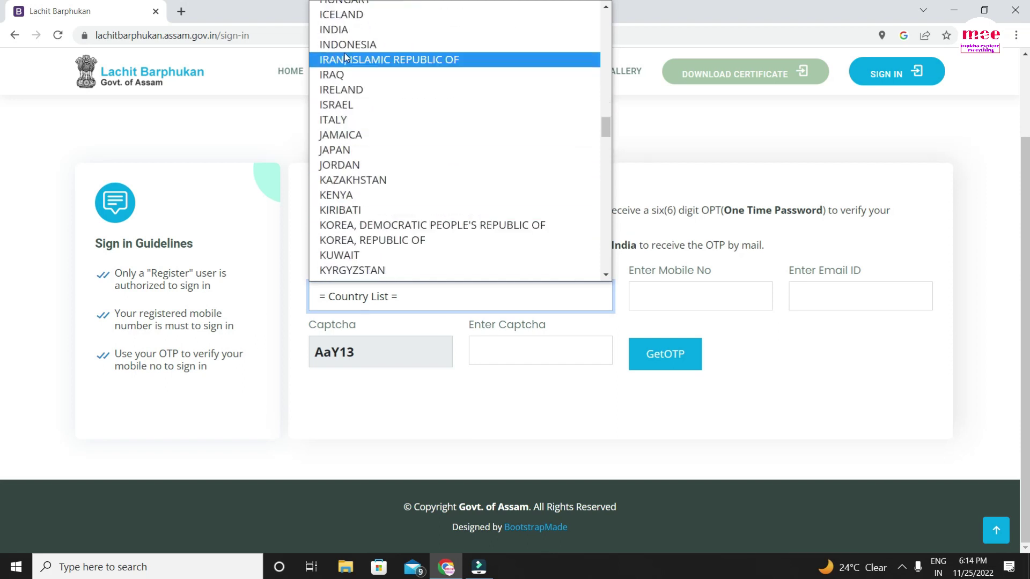
{"action": "left_click", "coordinate": [336, 31]}
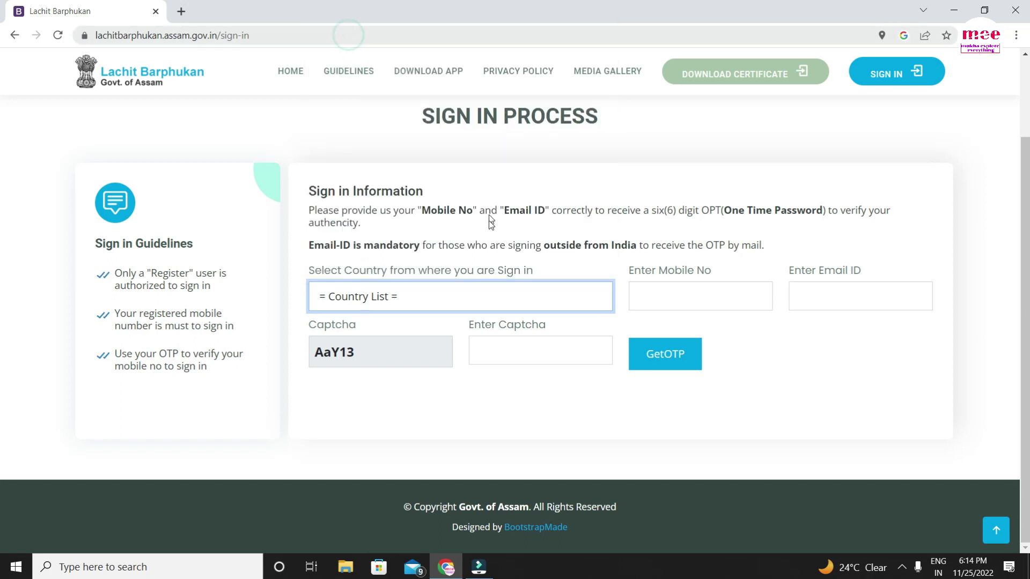
- Autofill the saved mobile number and e-mail without the leading zero, enter the captcha, and request the OTP
{"action": "left_click", "coordinate": [638, 298]}
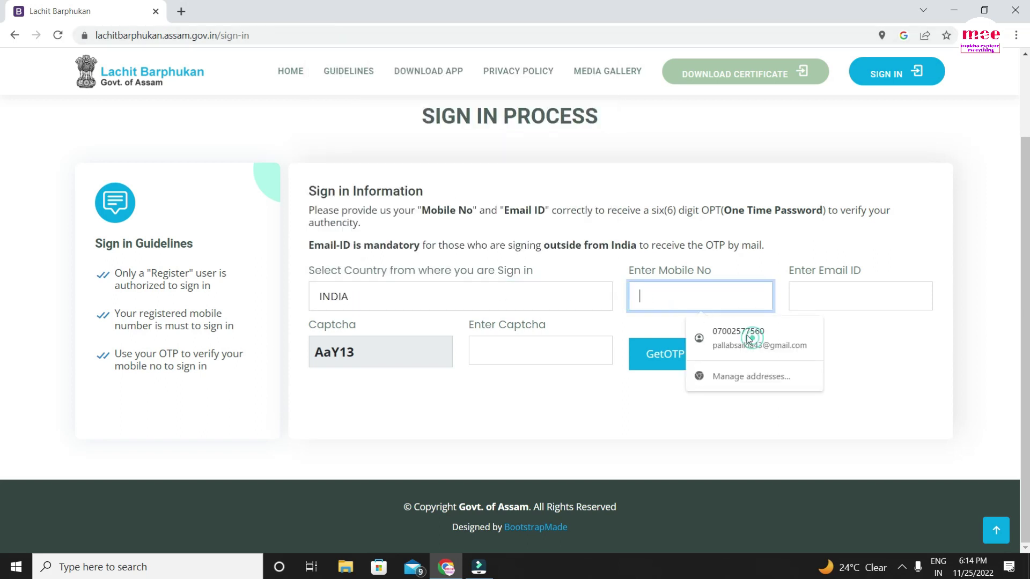
{"action": "left_click", "coordinate": [751, 338]}
{"action": "left_click", "coordinate": [643, 297]}
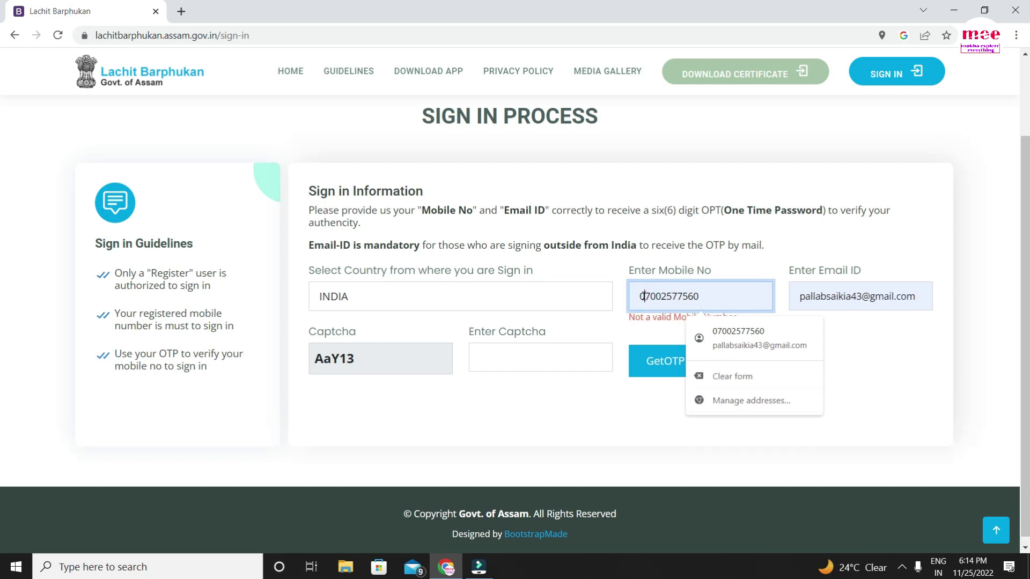
{"action": "key", "text": "BackSpace"}
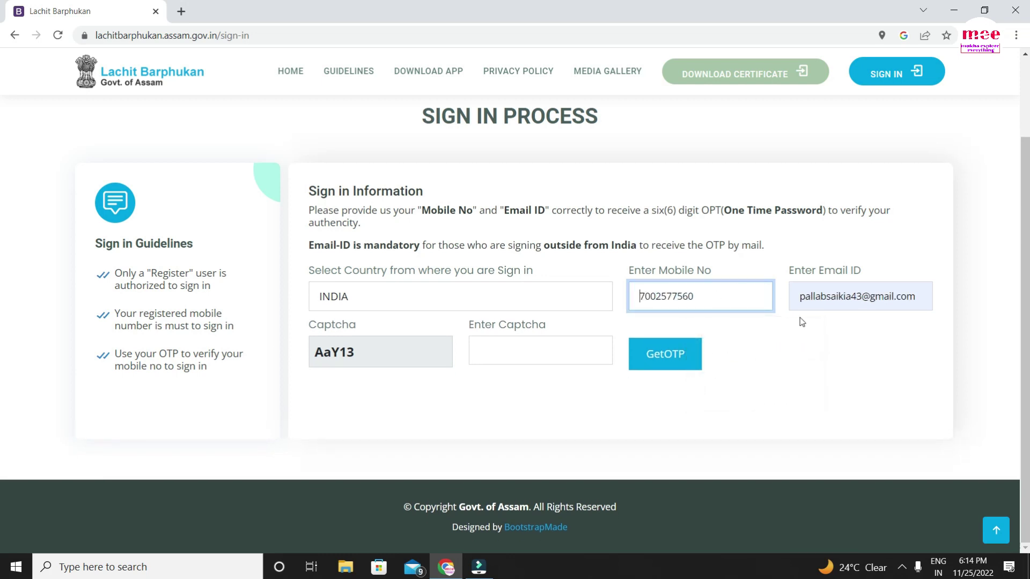
{"action": "left_click", "coordinate": [511, 351]}
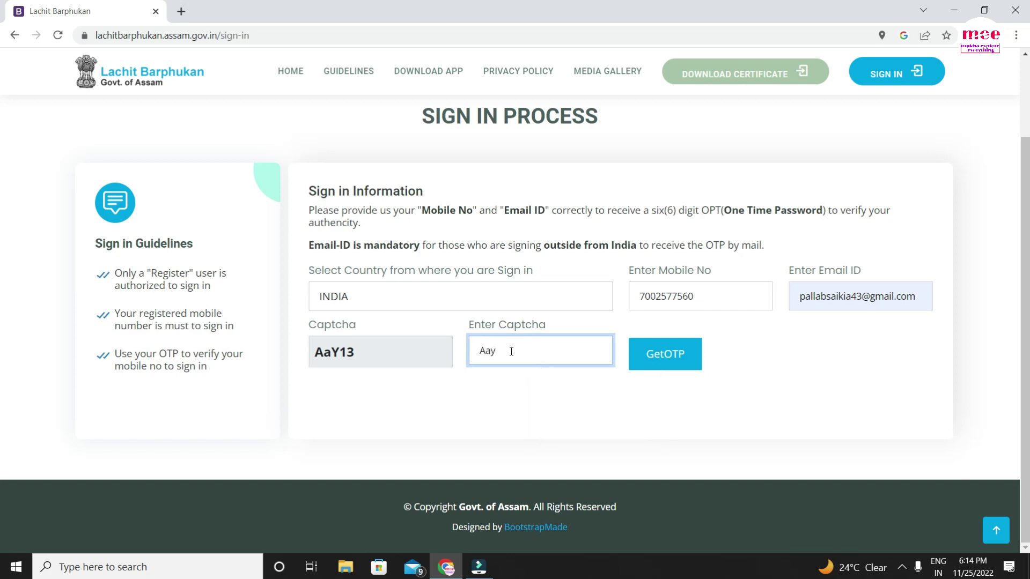
{"action": "type", "text": "AaY13"}
{"action": "left_click", "coordinate": [678, 355]}
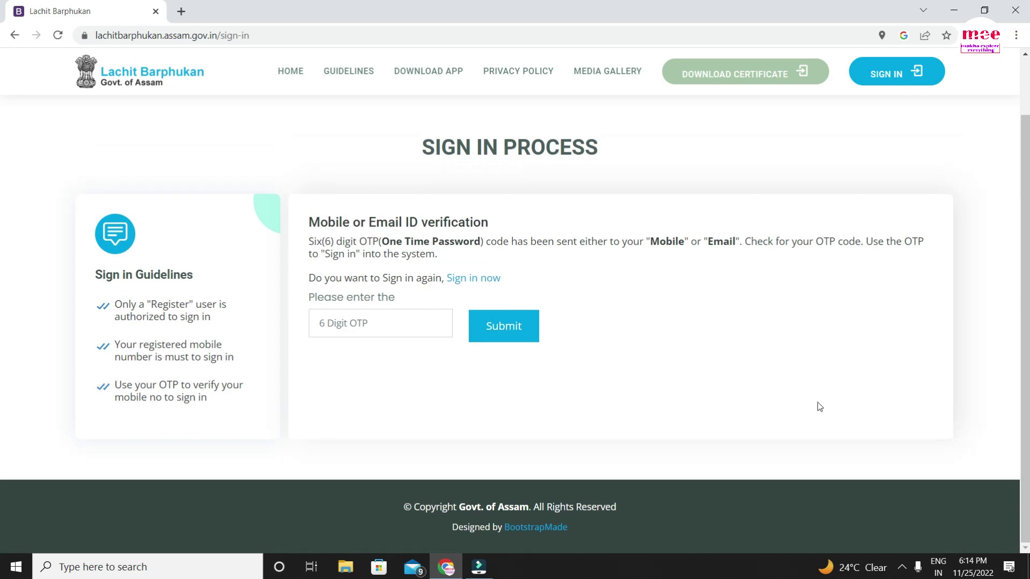
- Verify the received six-digit OTP to sign in, then go to Upload Writing from the dashboard
{"action": "left_click", "coordinate": [396, 318]}
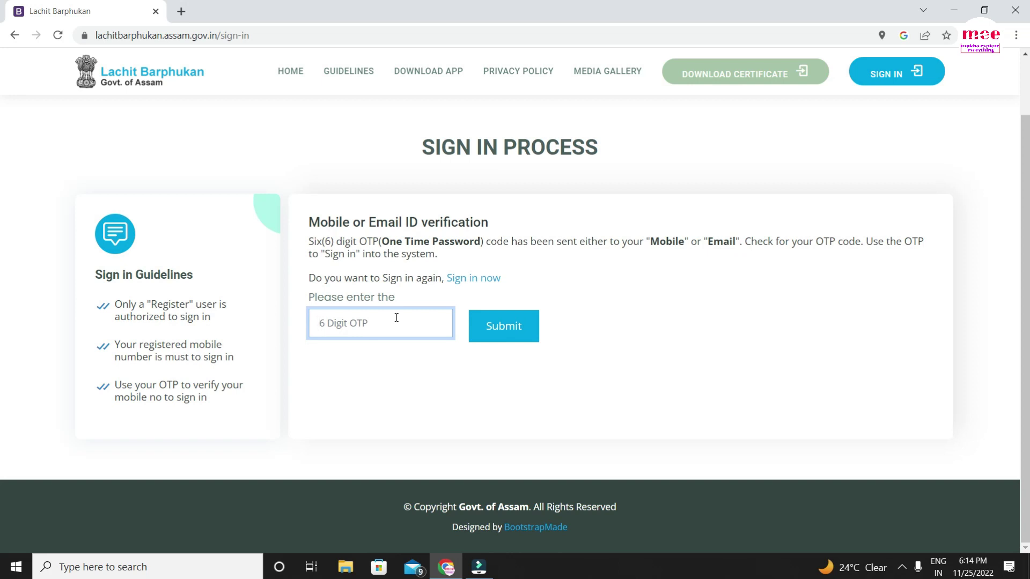
{"action": "left_click", "coordinate": [491, 330]}
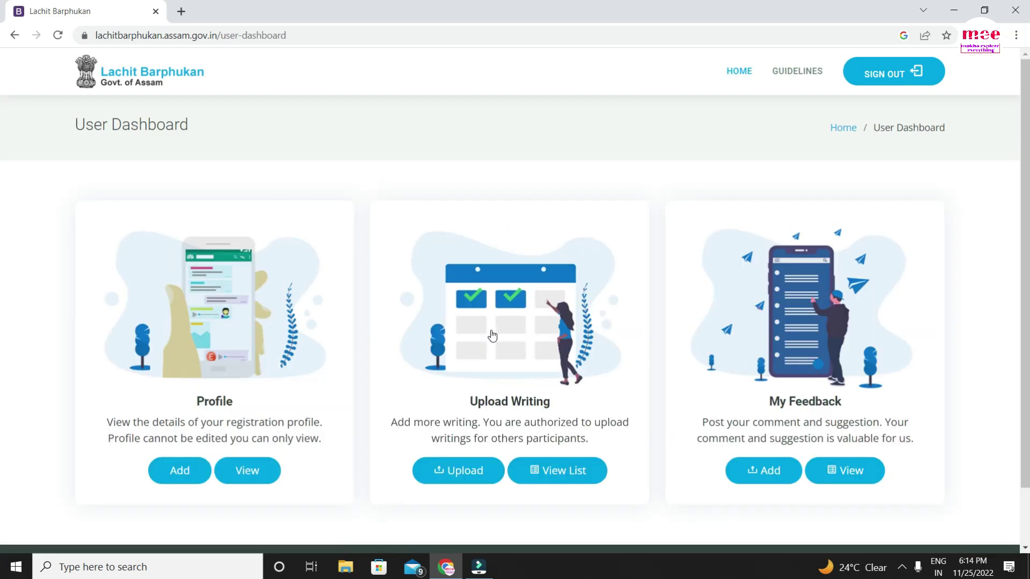
{"action": "scroll", "coordinate": [512, 336], "scroll_direction": "down", "scroll_amount": 1}
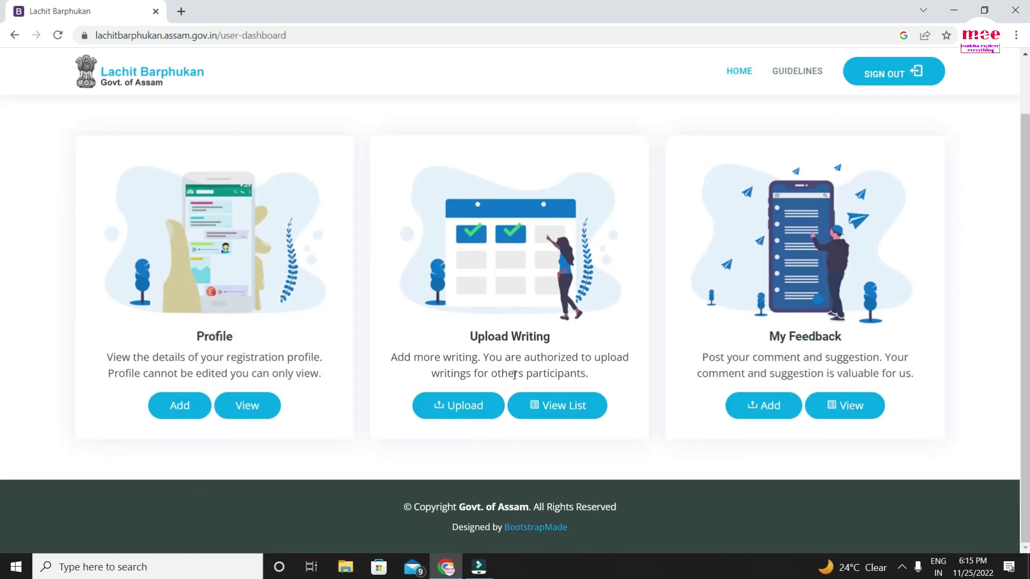
{"action": "left_click", "coordinate": [458, 406]}
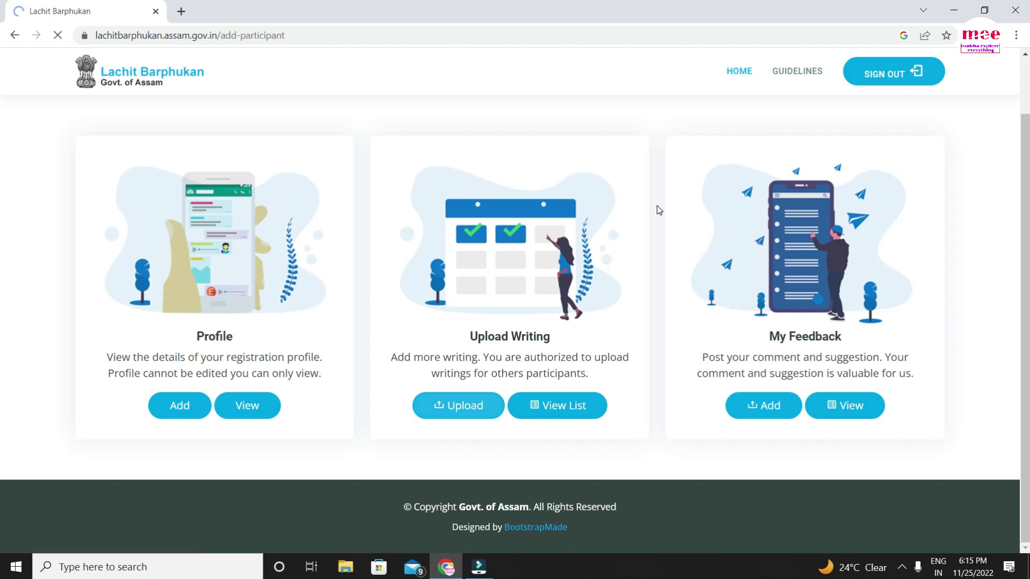
- Enter the participant's first name and last name on the Upload Writing registration form
{"action": "scroll", "coordinate": [562, 263], "scroll_direction": "down", "scroll_amount": 2}
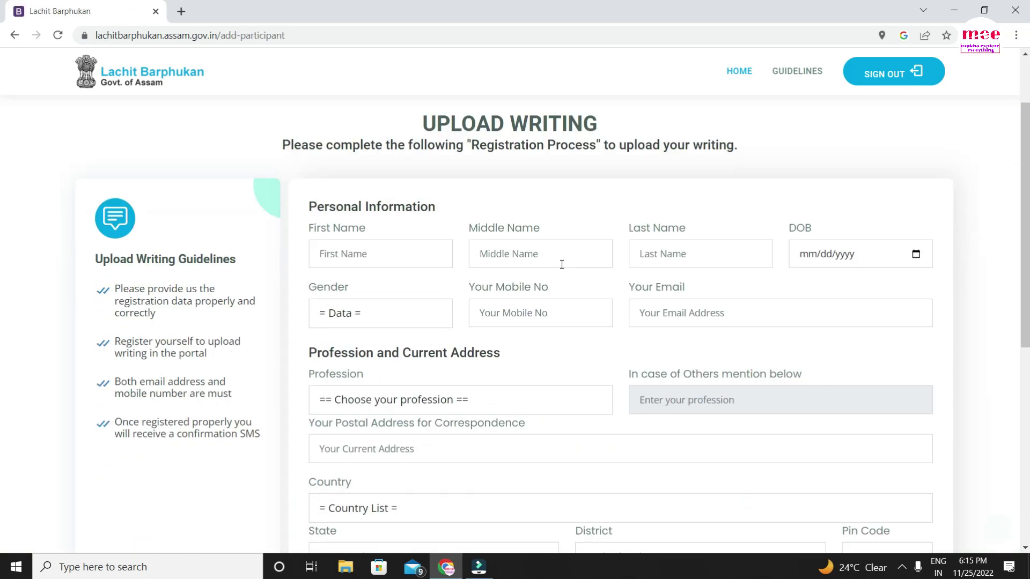
{"action": "scroll", "coordinate": [562, 264], "scroll_direction": "down", "scroll_amount": 1}
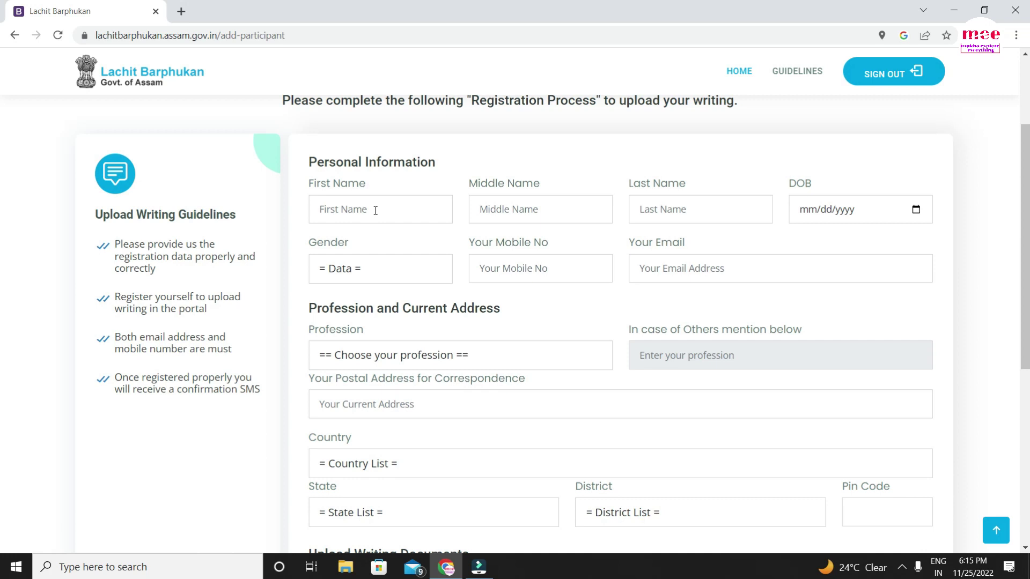
{"action": "left_click", "coordinate": [376, 210]}
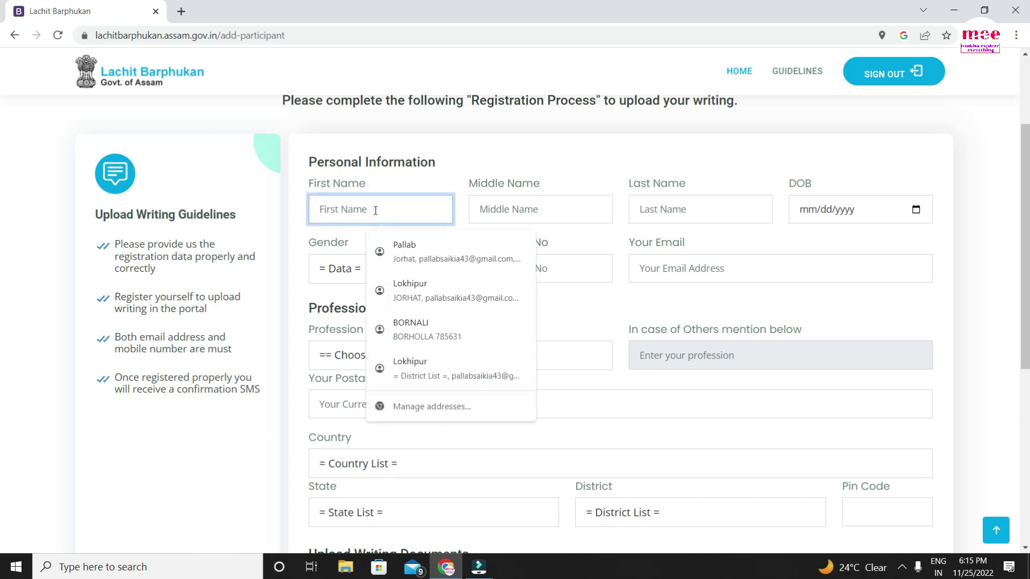
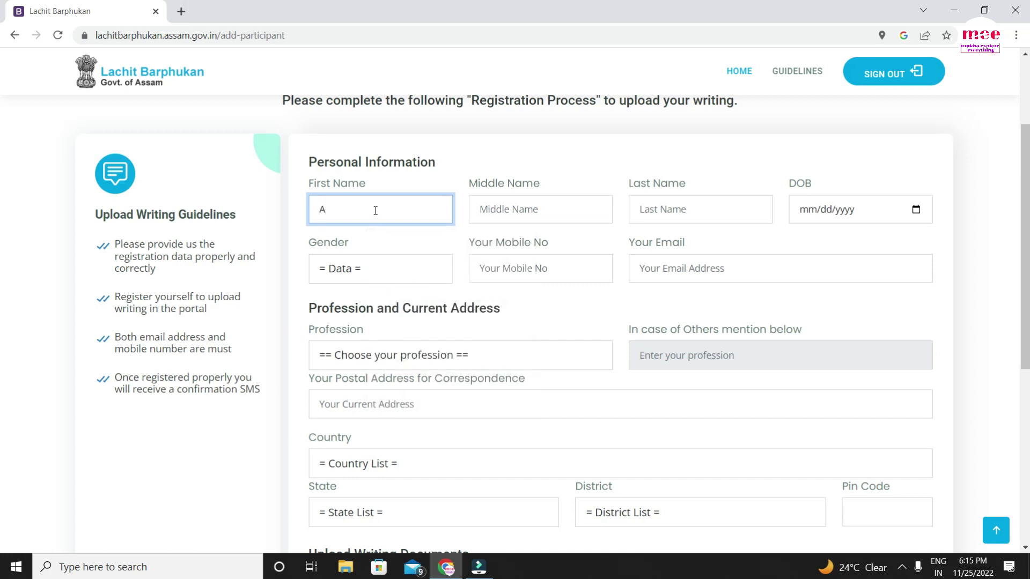
{"action": "left_click", "coordinate": [692, 206]}
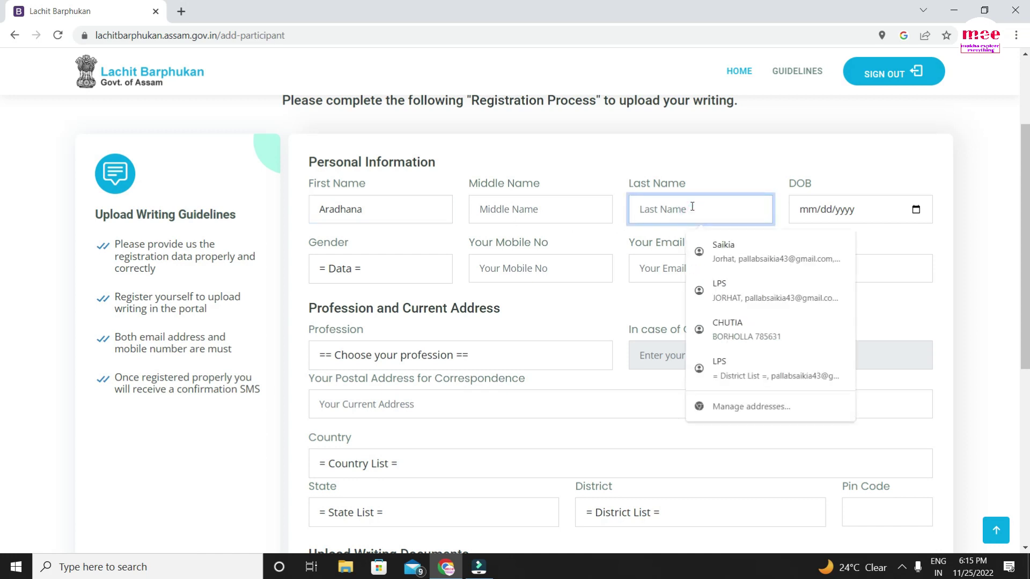
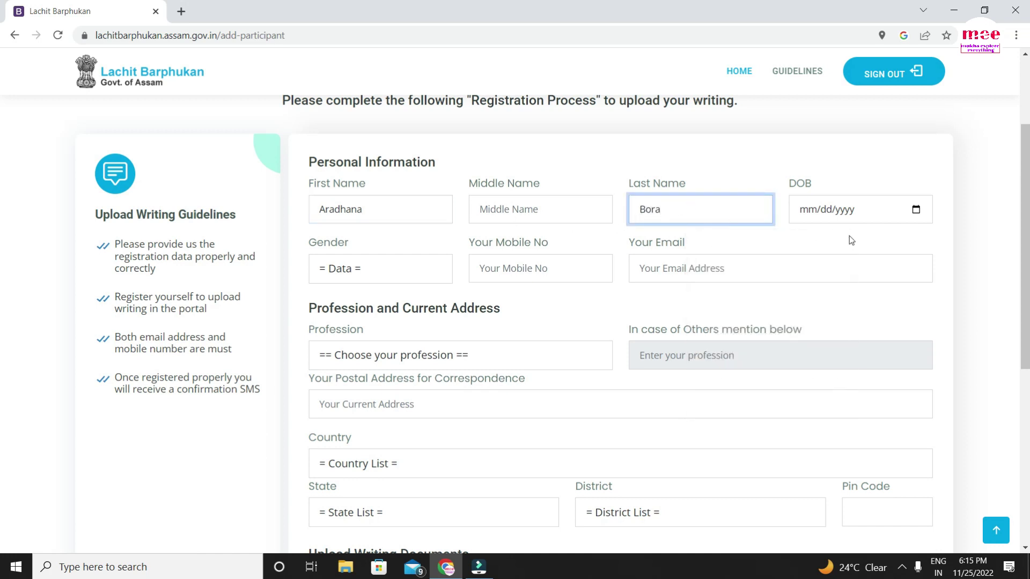
{"action": "left_click", "coordinate": [916, 210]}
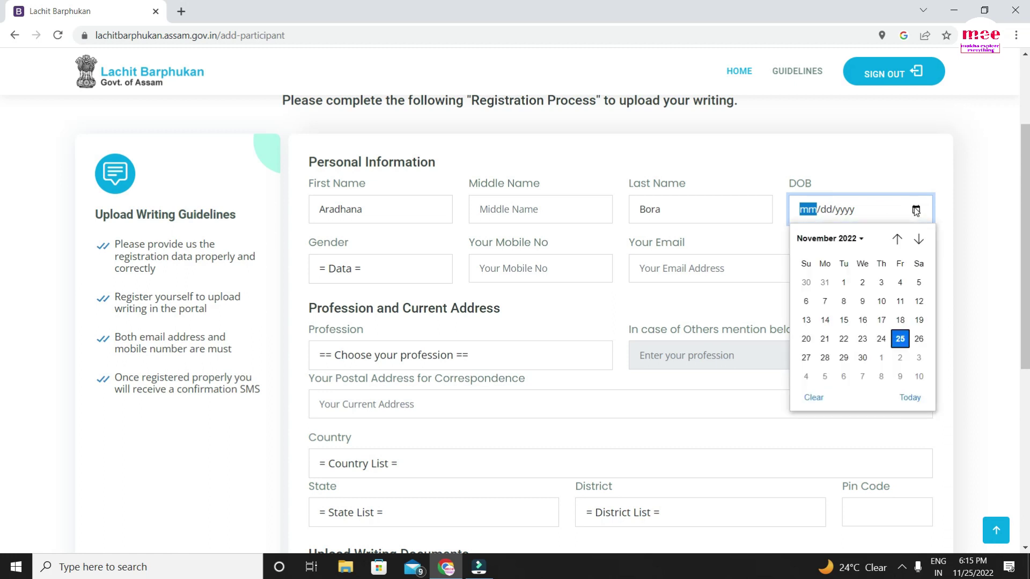
{"action": "left_click", "coordinate": [859, 239]}
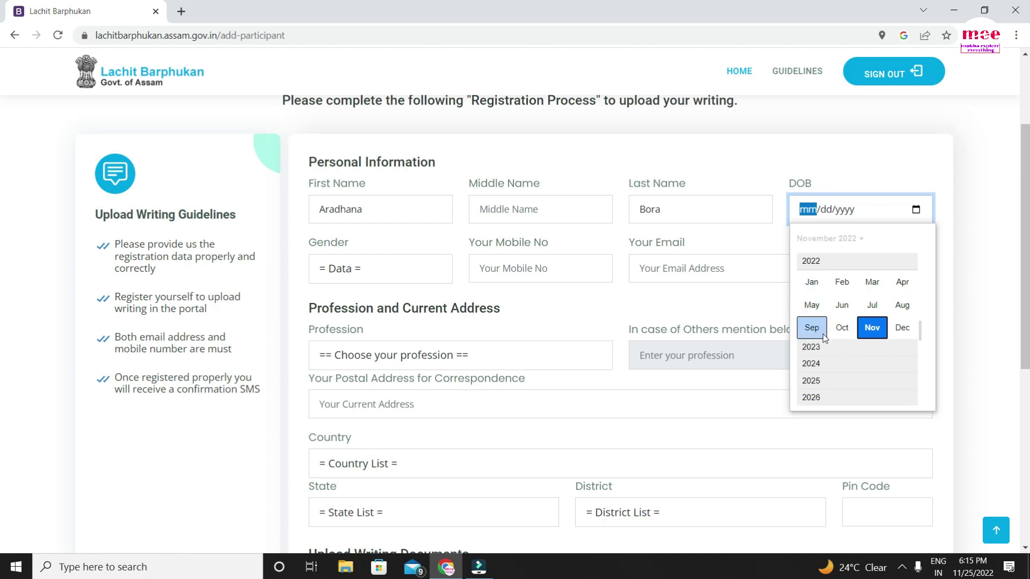
{"action": "scroll", "coordinate": [823, 334], "scroll_direction": "up", "scroll_amount": 3}
{"action": "scroll", "coordinate": [823, 333], "scroll_direction": "up", "scroll_amount": 4}
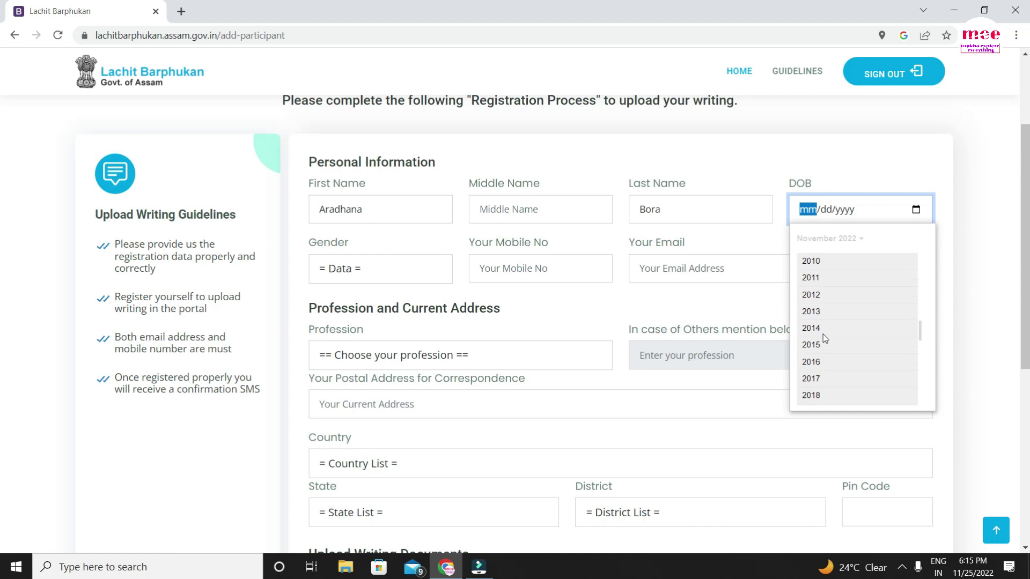
{"action": "scroll", "coordinate": [823, 334], "scroll_direction": "up", "scroll_amount": 5}
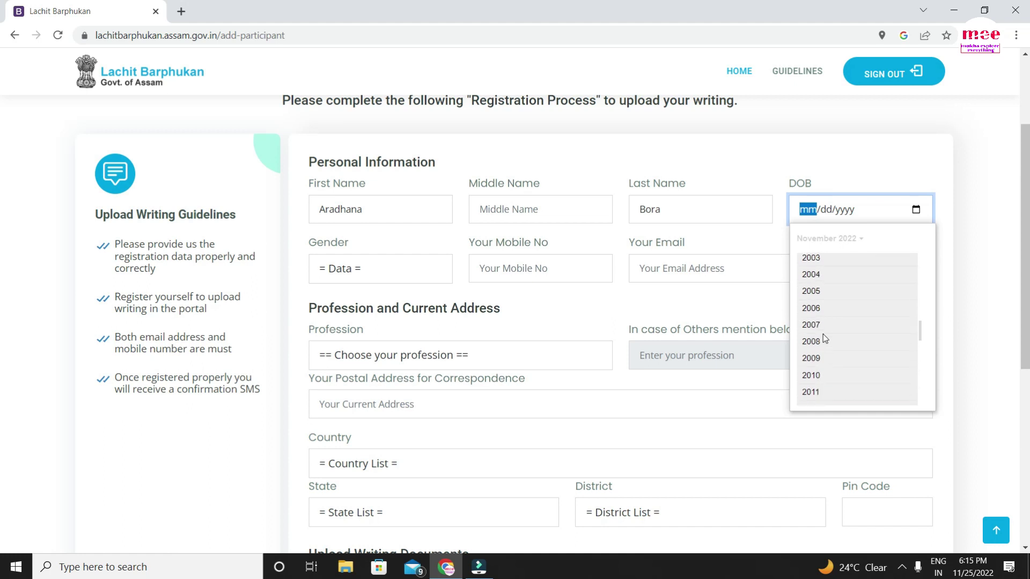
{"action": "scroll", "coordinate": [823, 334], "scroll_direction": "up", "scroll_amount": 5}
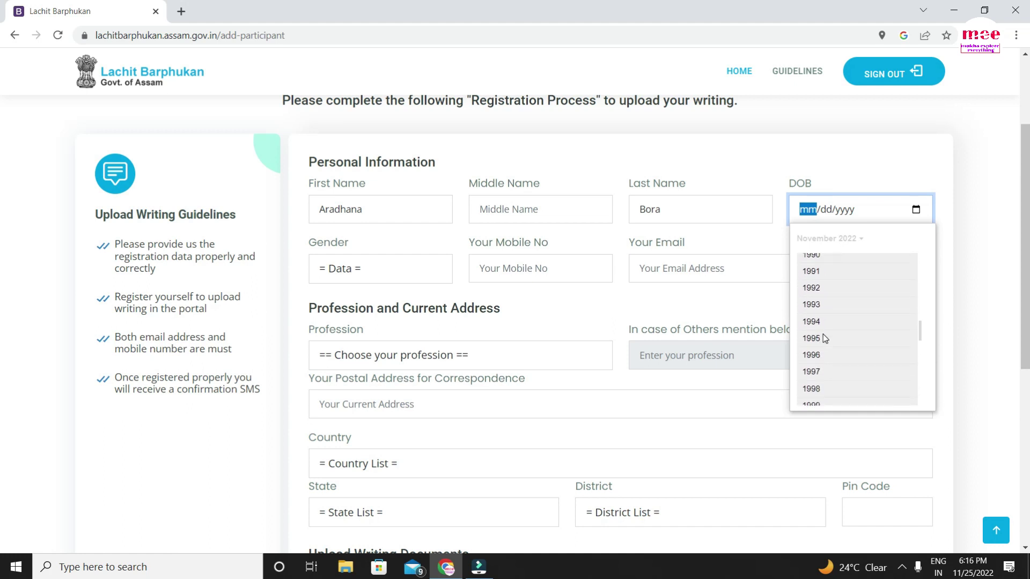
{"action": "scroll", "coordinate": [823, 334], "scroll_direction": "up", "scroll_amount": 4}
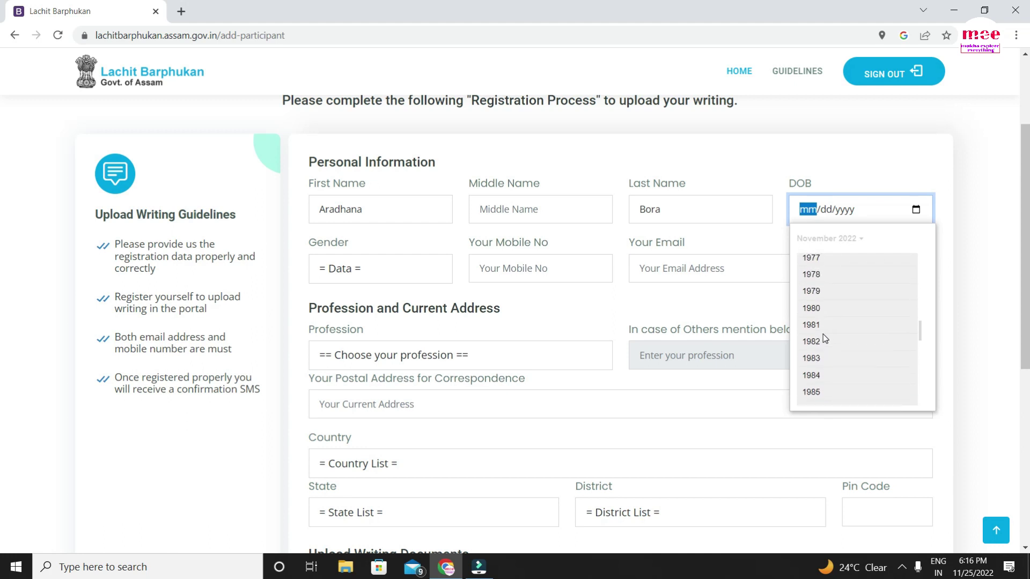
{"action": "scroll", "coordinate": [823, 334], "scroll_direction": "up", "scroll_amount": 3}
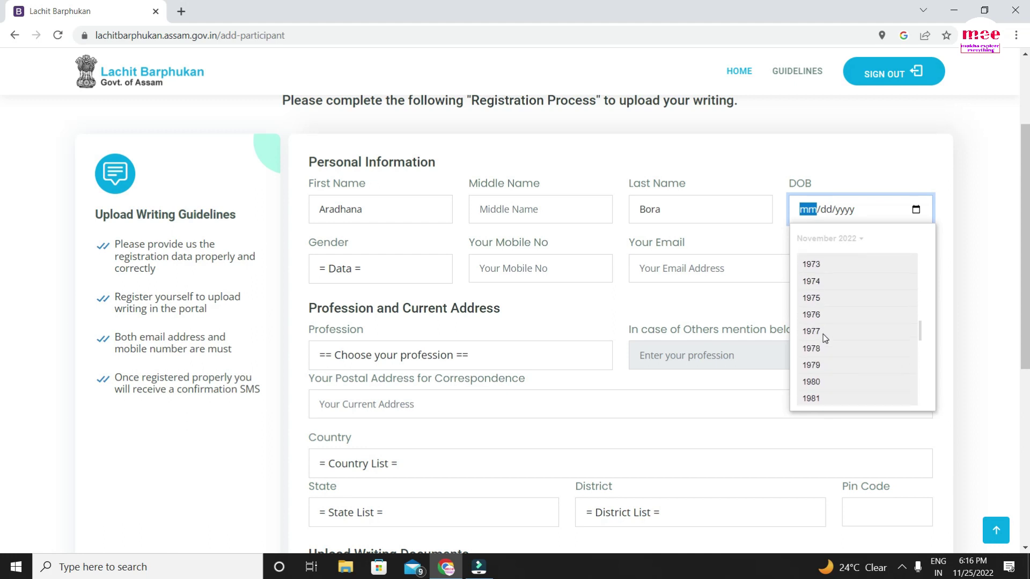
{"action": "left_click", "coordinate": [818, 290]}
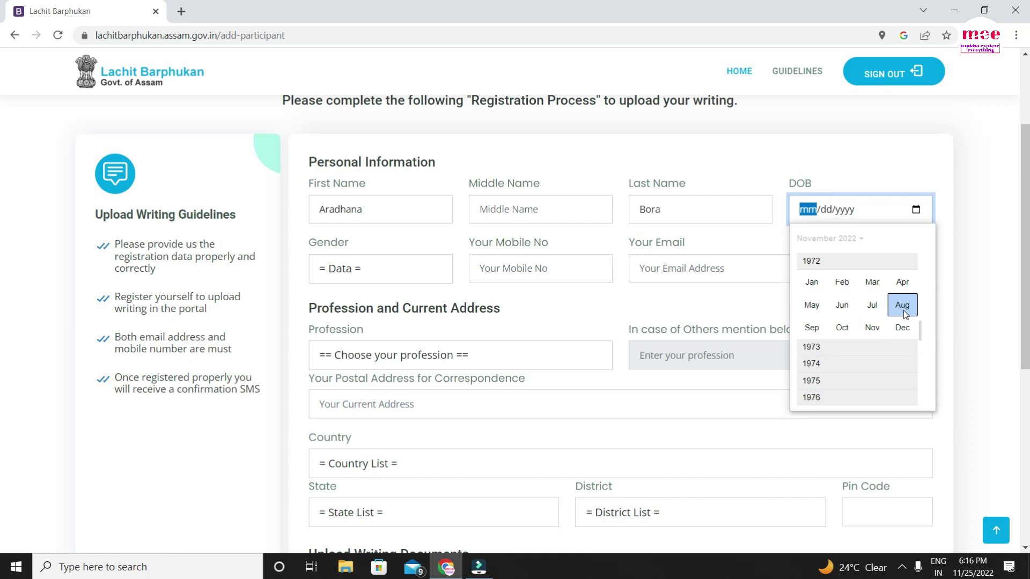
{"action": "left_click", "coordinate": [903, 306]}
{"action": "left_click", "coordinate": [826, 280]}
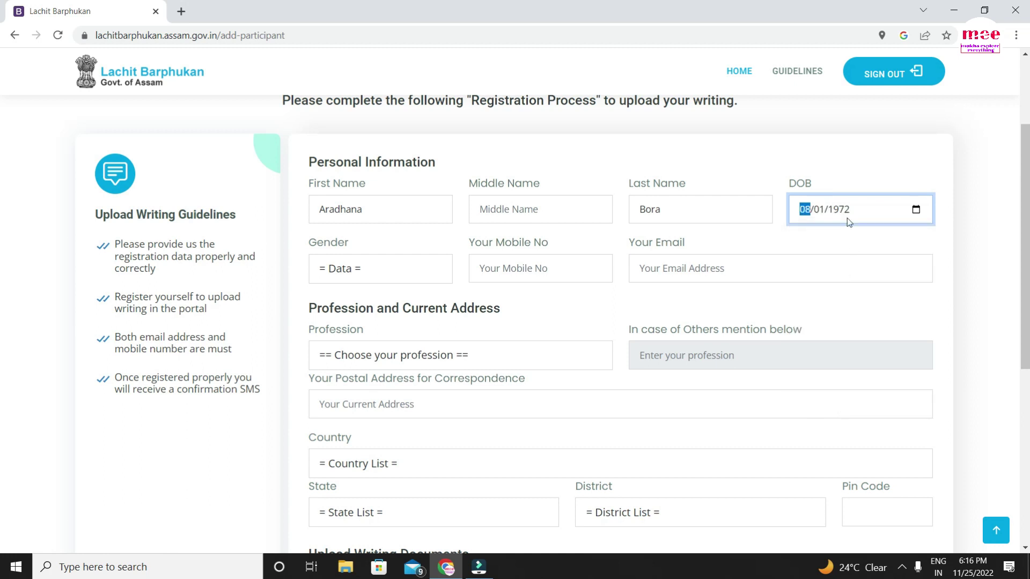
- Set gender to Female, autofill the mobile number without its leading zero, and choose profession Teaching
{"action": "left_click", "coordinate": [355, 266]}
{"action": "left_click", "coordinate": [358, 301]}
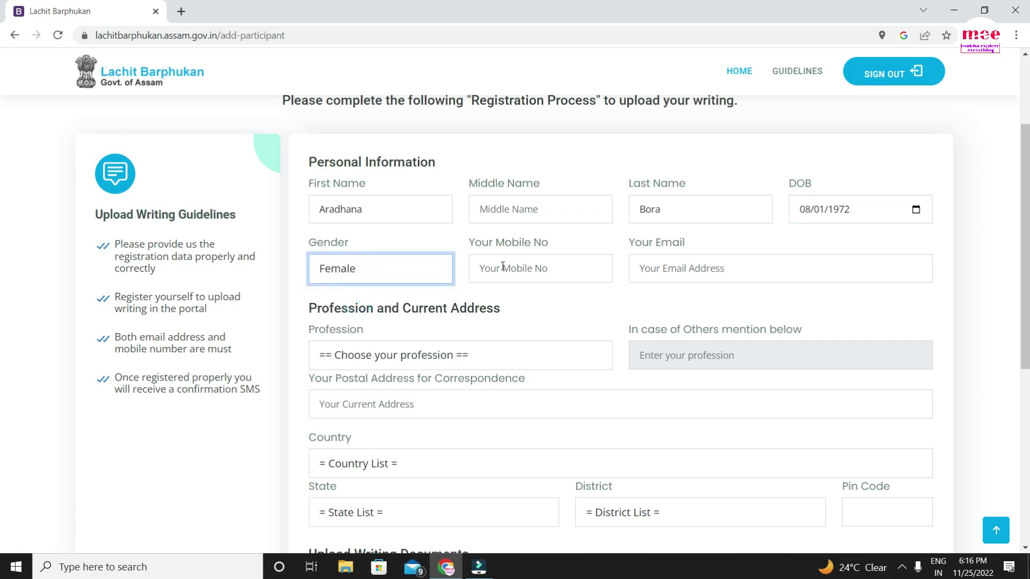
{"action": "left_click", "coordinate": [502, 266]}
{"action": "left_click", "coordinate": [579, 312]}
{"action": "left_click", "coordinate": [483, 268]}
{"action": "key", "text": "BackSpace"}
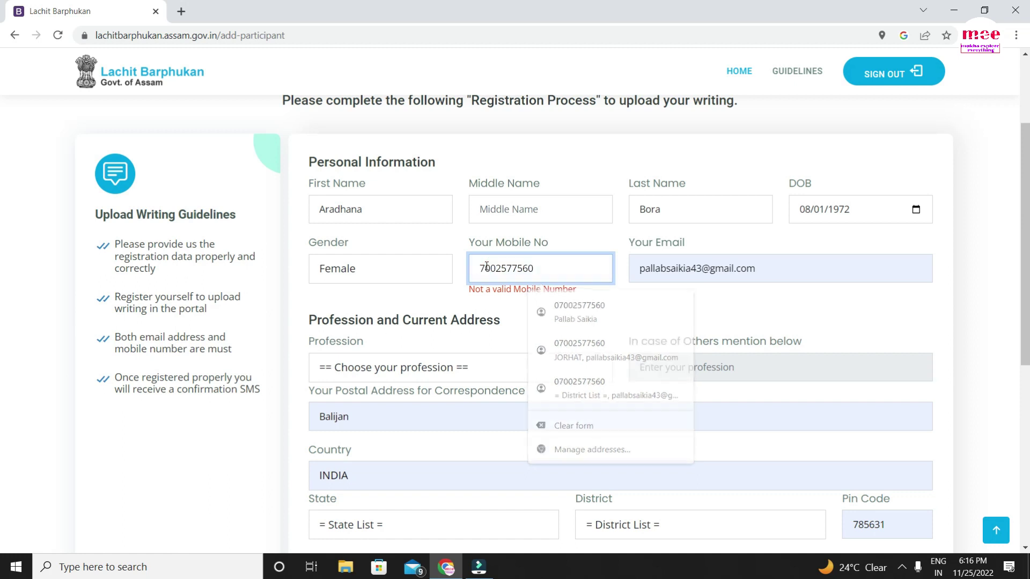
{"action": "left_click", "coordinate": [415, 356]}
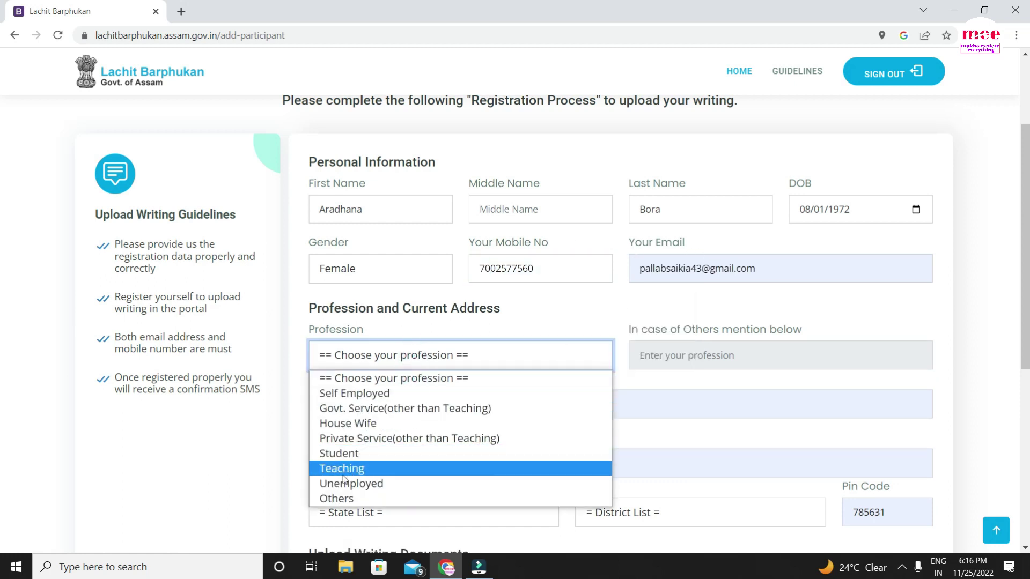
{"action": "left_click", "coordinate": [343, 469]}
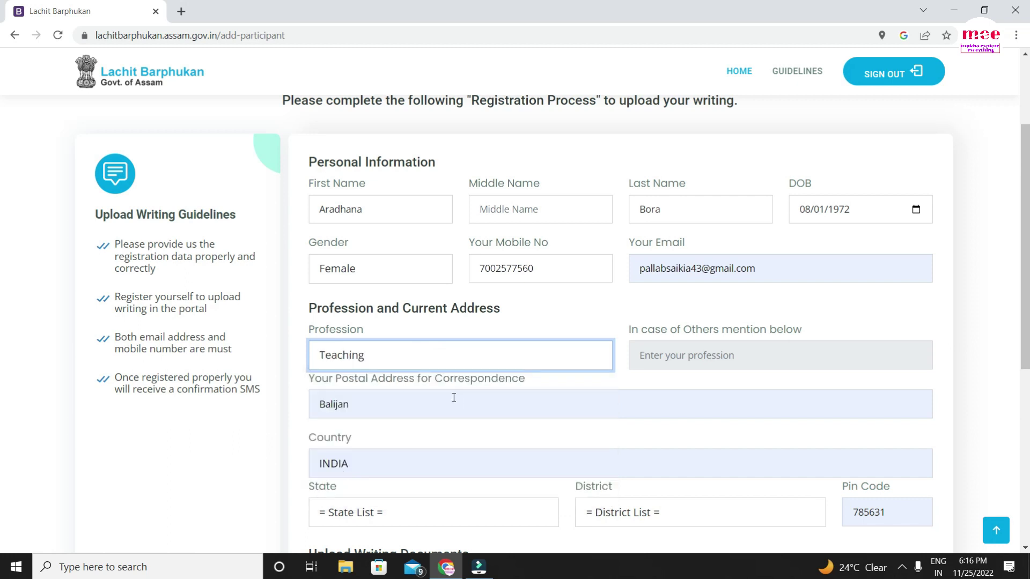
- Replace the postal address with the participant's address
{"action": "scroll", "coordinate": [589, 425], "scroll_direction": "down", "scroll_amount": 2}
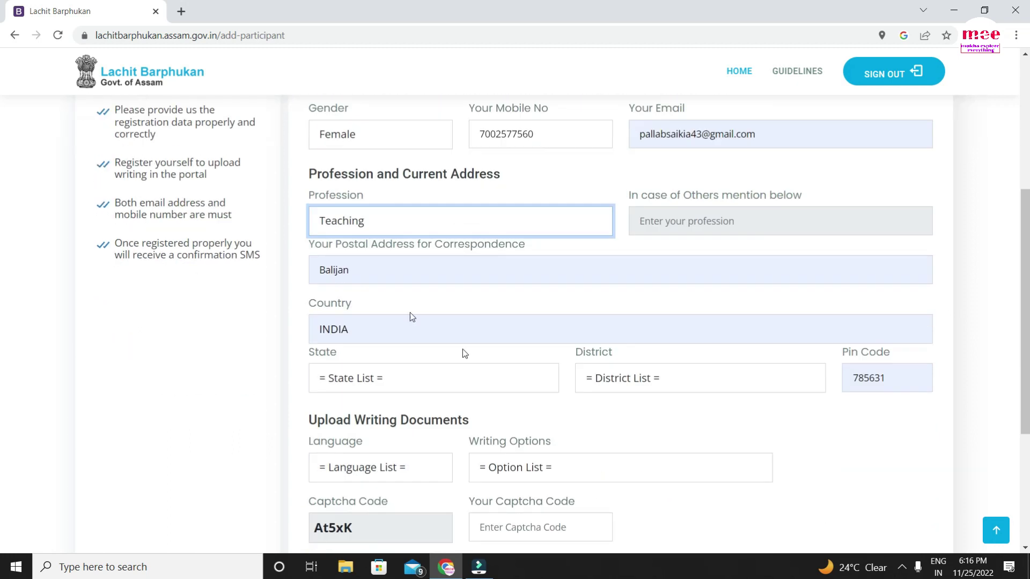
{"action": "left_click", "coordinate": [377, 273]}
{"action": "key", "text": "BackSpace"}
{"action": "key", "text": "BackSpace"}
{"action": "key", "text": "BackSpace"}
{"action": "key", "text": "BackSpace"}
{"action": "key", "text": "BackSpace"}
{"action": "key", "text": "BackSpace"}
{"action": "key", "text": "BackSpace"}
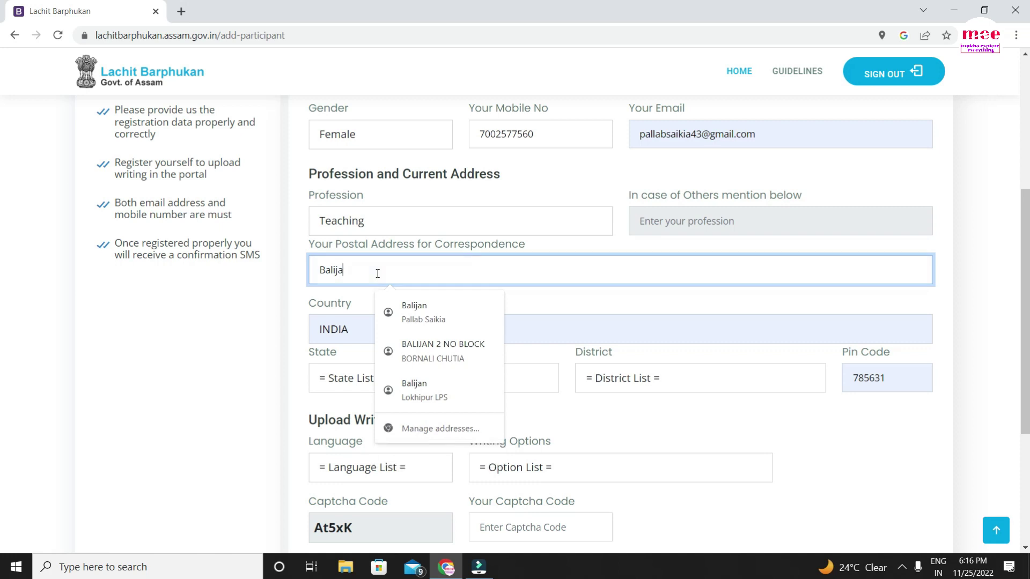
{"action": "type", "text": "nag"}
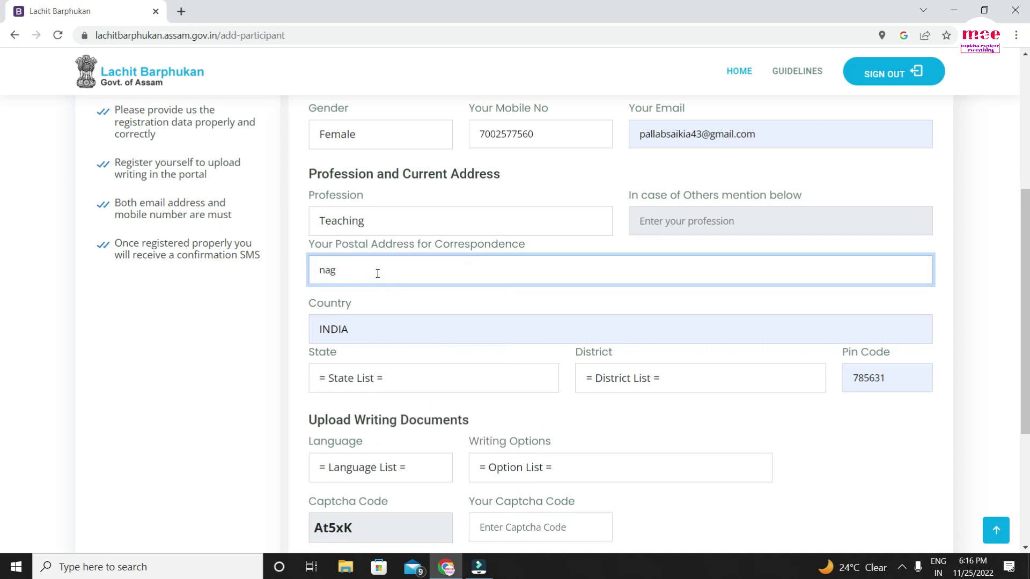
{"action": "type", "text": "abat"}
{"action": "left_click", "coordinate": [397, 292]}
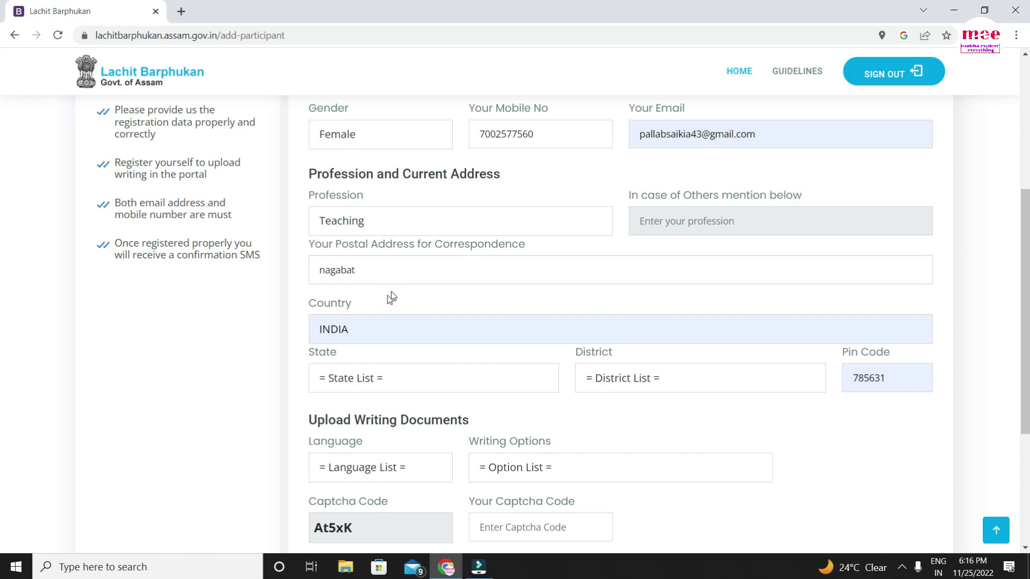
{"action": "scroll", "coordinate": [545, 318], "scroll_direction": "down", "scroll_amount": 1}
{"action": "scroll", "coordinate": [545, 318], "scroll_direction": "down", "scroll_amount": 2}
- Set the state to ASSAM and the district to JORHAT
{"action": "left_click", "coordinate": [387, 244]}
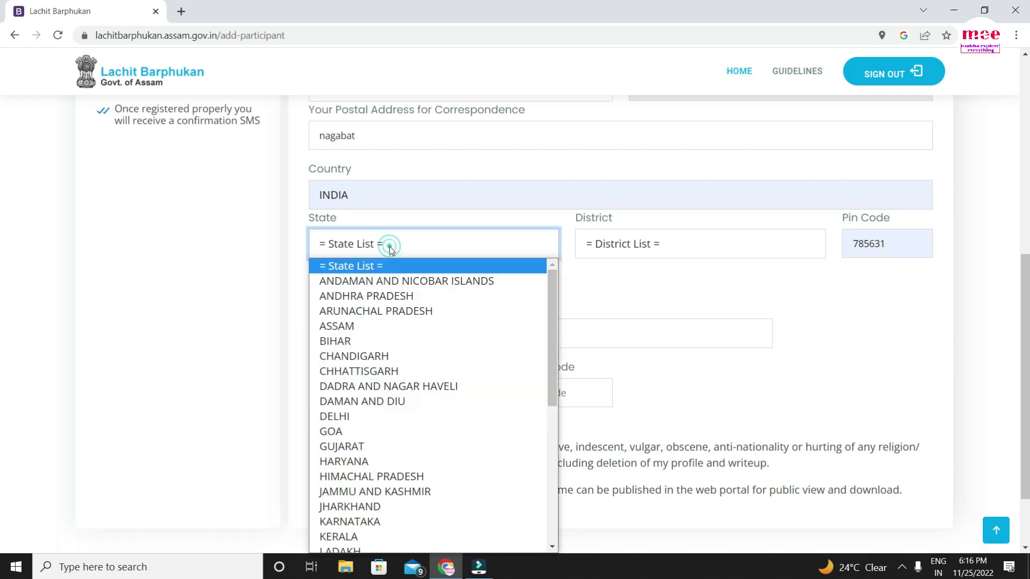
{"action": "left_click", "coordinate": [369, 332]}
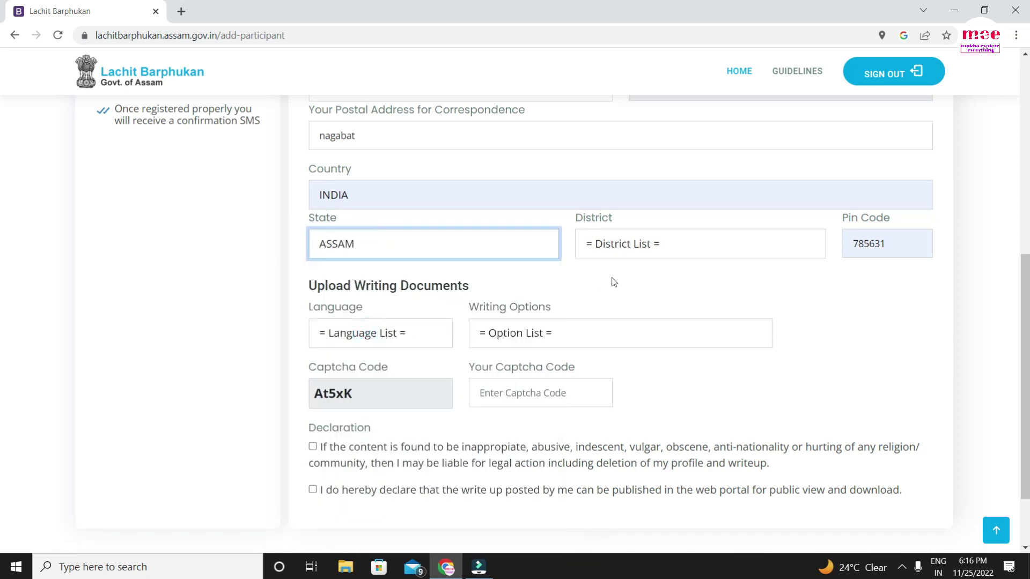
{"action": "left_click", "coordinate": [616, 247]}
{"action": "scroll", "coordinate": [622, 314], "scroll_direction": "down", "scroll_amount": 5}
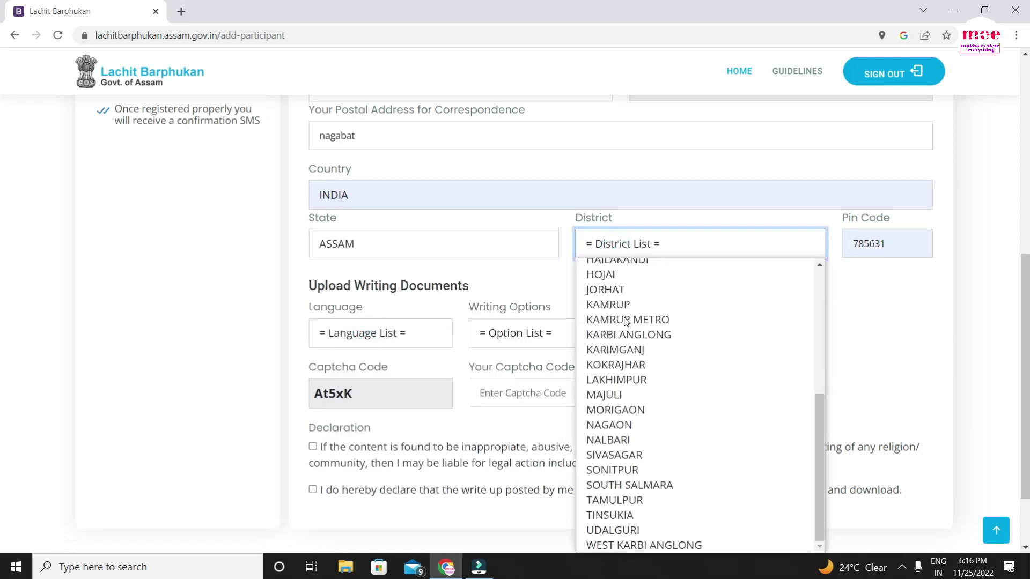
{"action": "left_click", "coordinate": [615, 290]}
- Choose language অসমীয়া, Hand Written Document on the Formatted Booklet, and 2 pages
{"action": "left_click", "coordinate": [373, 341]}
{"action": "left_click", "coordinate": [365, 370]}
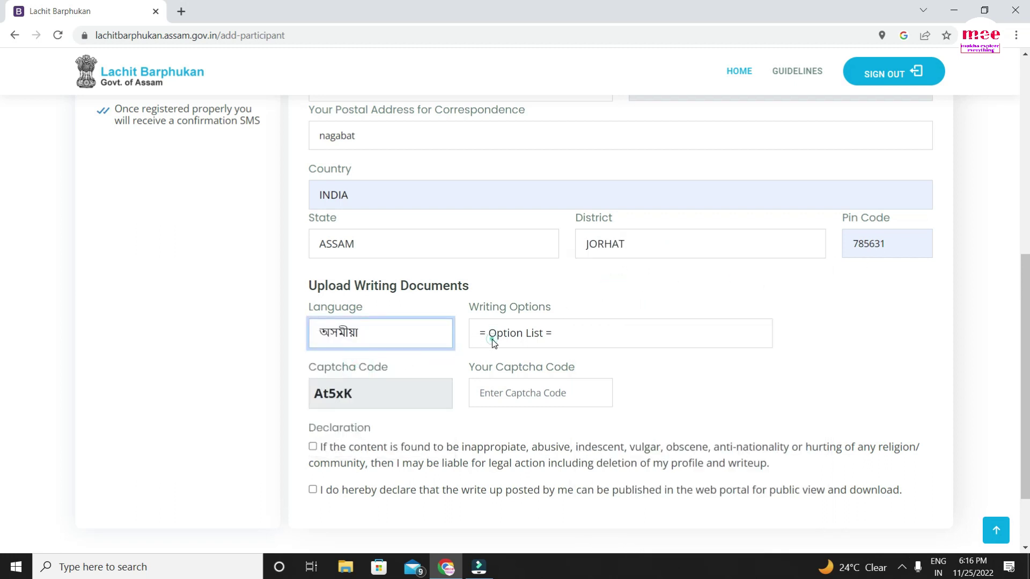
{"action": "left_click", "coordinate": [492, 339]}
{"action": "left_click", "coordinate": [509, 388]}
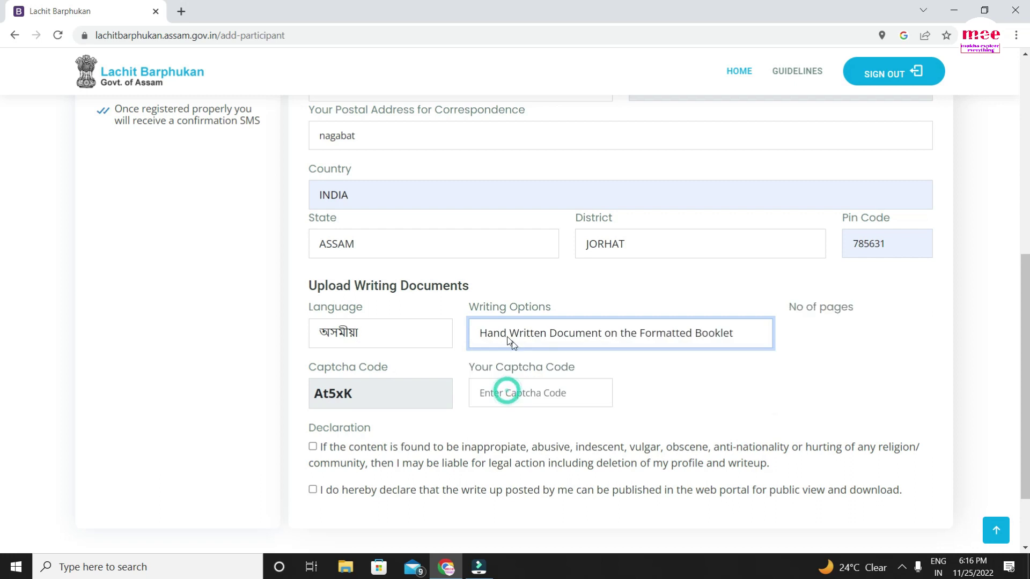
{"action": "scroll", "coordinate": [512, 341], "scroll_direction": "down", "scroll_amount": 1}
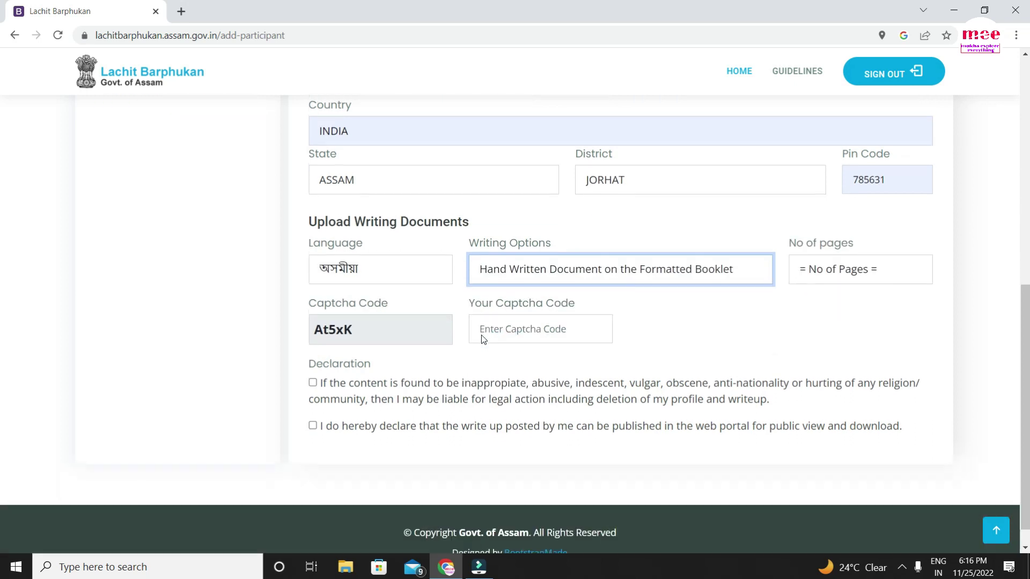
{"action": "left_click", "coordinate": [819, 276]}
{"action": "left_click", "coordinate": [823, 320]}
{"action": "scroll", "coordinate": [585, 337], "scroll_direction": "down", "scroll_amount": 1}
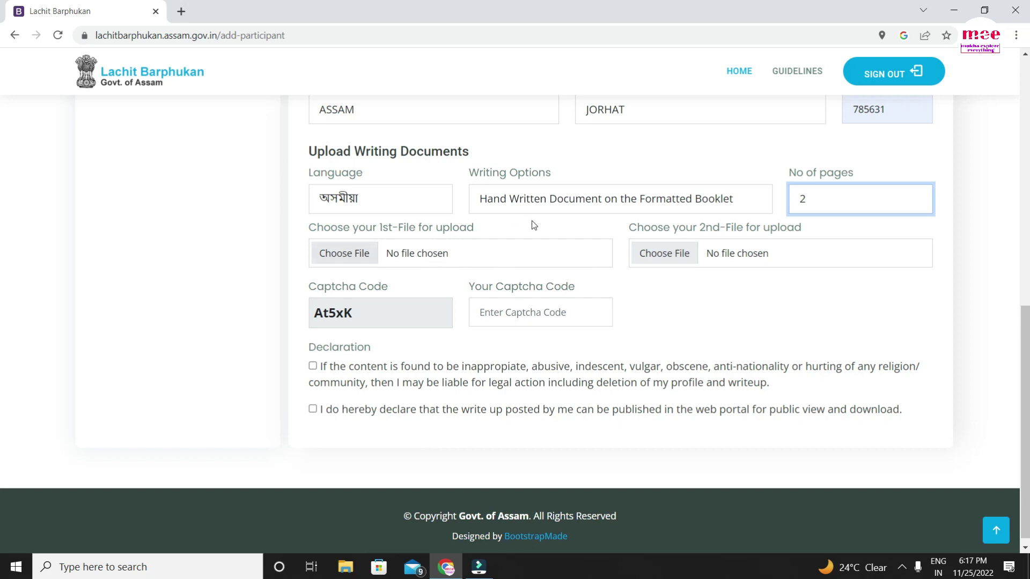
- Attach aradhana 1.jpg as the first file and aradhana.jpg as the second, both from the pallab folder
{"action": "left_click", "coordinate": [363, 254]}
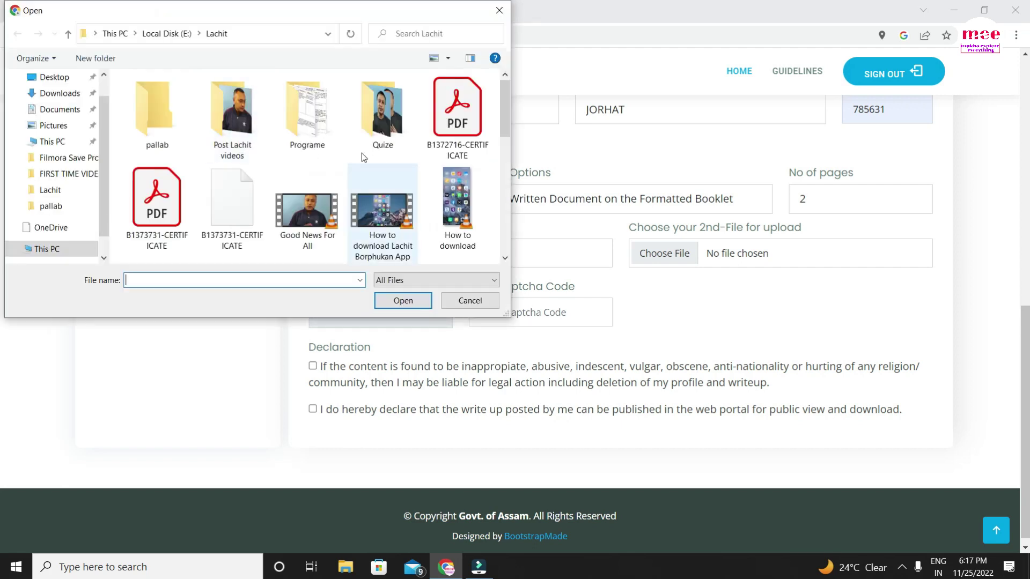
{"action": "scroll", "coordinate": [279, 175], "scroll_direction": "down", "scroll_amount": 1}
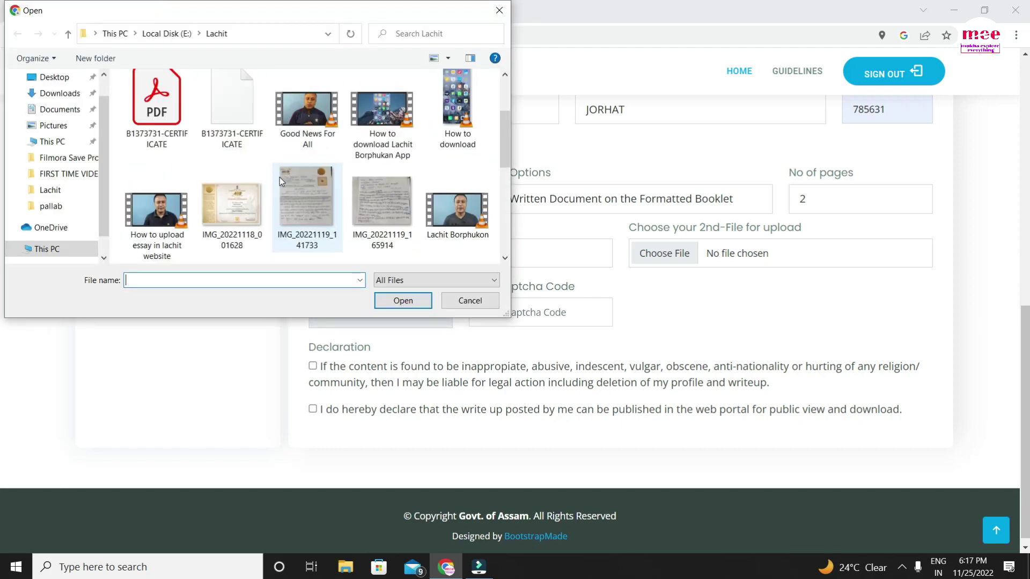
{"action": "scroll", "coordinate": [373, 204], "scroll_direction": "down", "scroll_amount": 2}
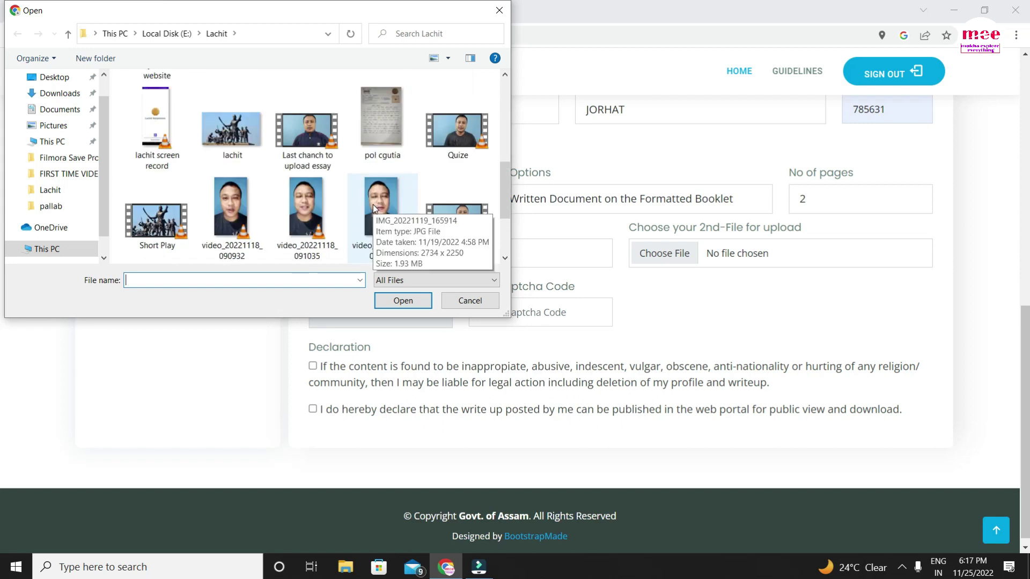
{"action": "scroll", "coordinate": [373, 205], "scroll_direction": "down", "scroll_amount": 1}
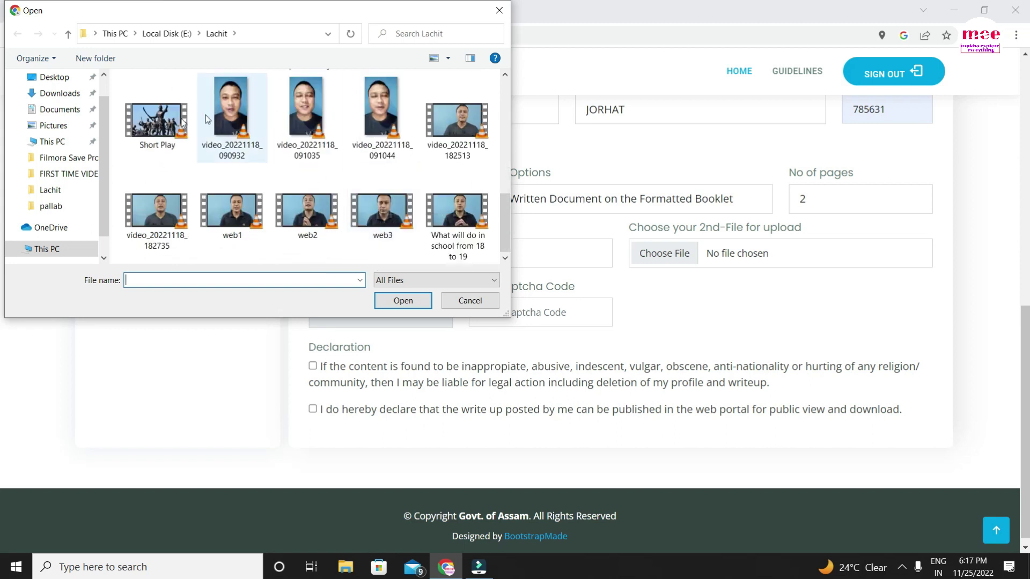
{"action": "left_click", "coordinate": [54, 207]}
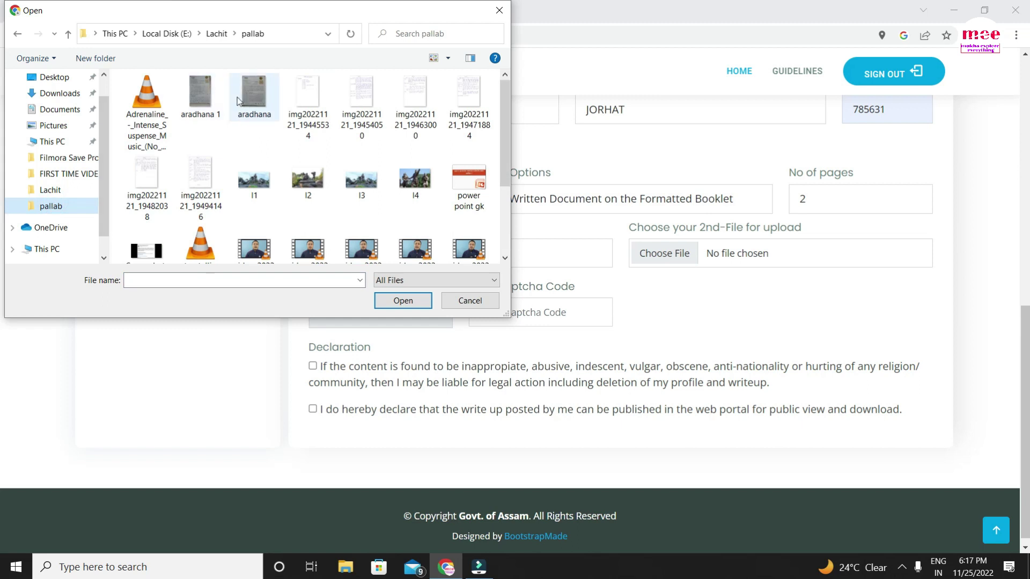
{"action": "left_click", "coordinate": [200, 96]}
{"action": "left_click", "coordinate": [390, 302]}
{"action": "left_click", "coordinate": [660, 257]}
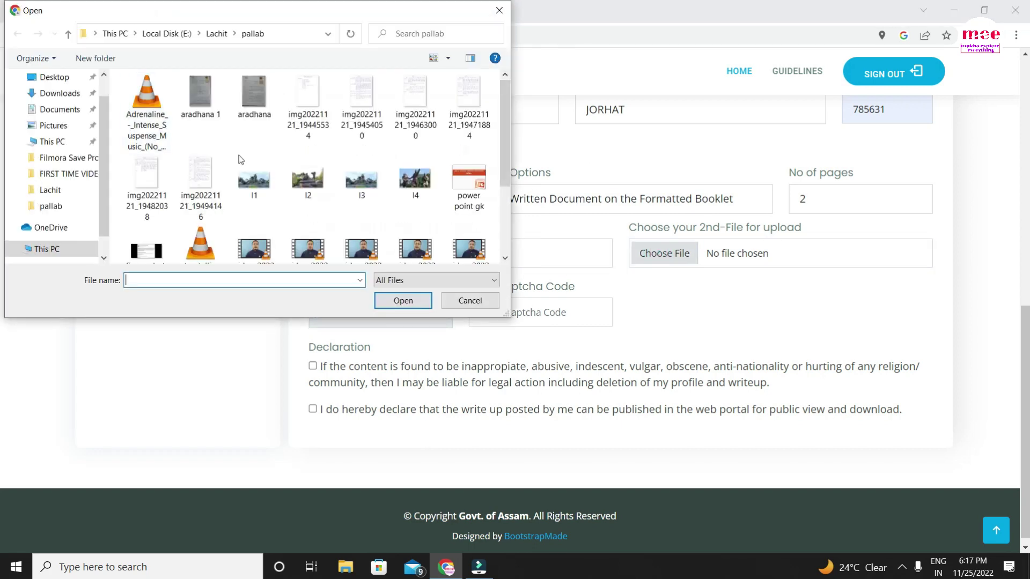
{"action": "left_click", "coordinate": [255, 101]}
{"action": "left_click", "coordinate": [388, 302]}
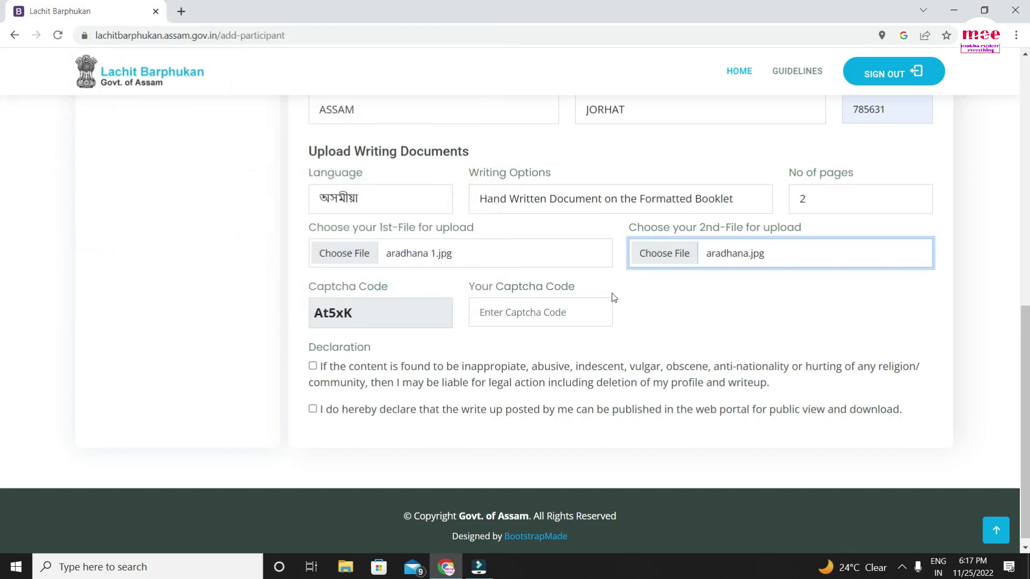
- Enter the captcha and tick both the content-responsibility and publication declarations
{"action": "left_click", "coordinate": [516, 309]}
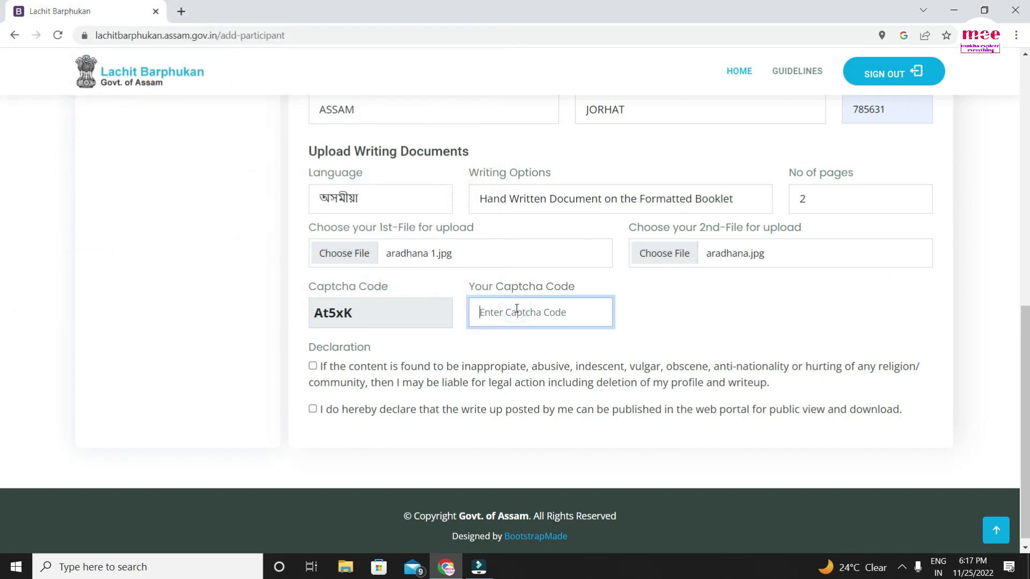
{"action": "type", "text": "At5xK"}
{"action": "left_click", "coordinate": [313, 367]}
{"action": "left_click", "coordinate": [313, 409]}
- Untick both declarations, clear the language, and test ticking the declarations without a language
{"action": "scroll", "coordinate": [394, 331], "scroll_direction": "down", "scroll_amount": 1}
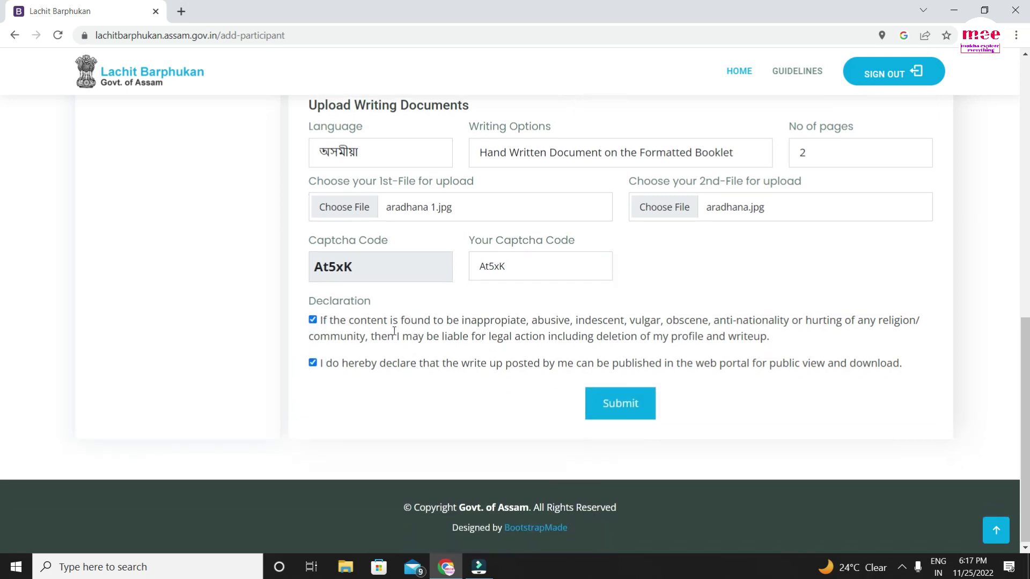
{"action": "left_click", "coordinate": [312, 364]}
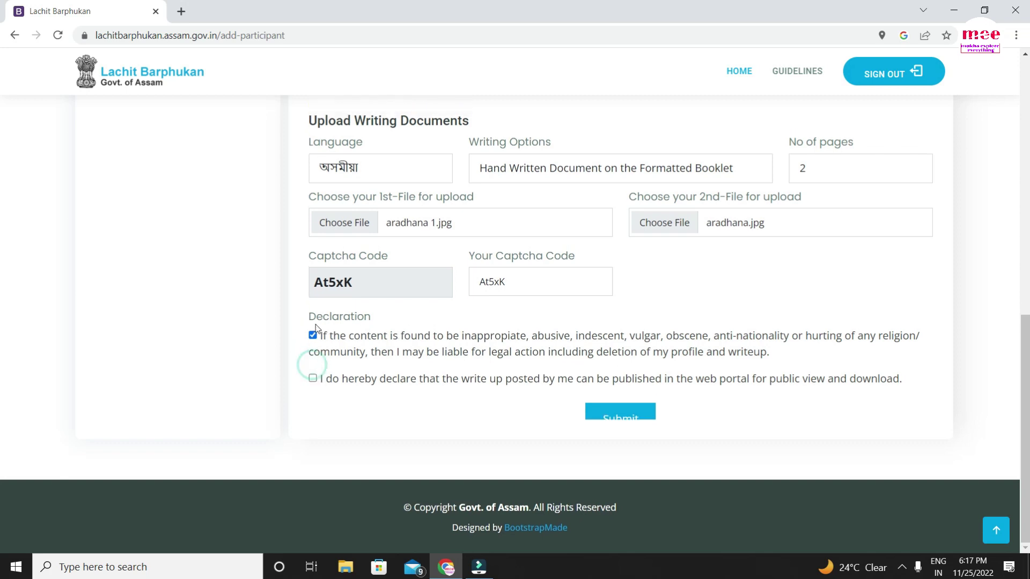
{"action": "left_click", "coordinate": [312, 358]}
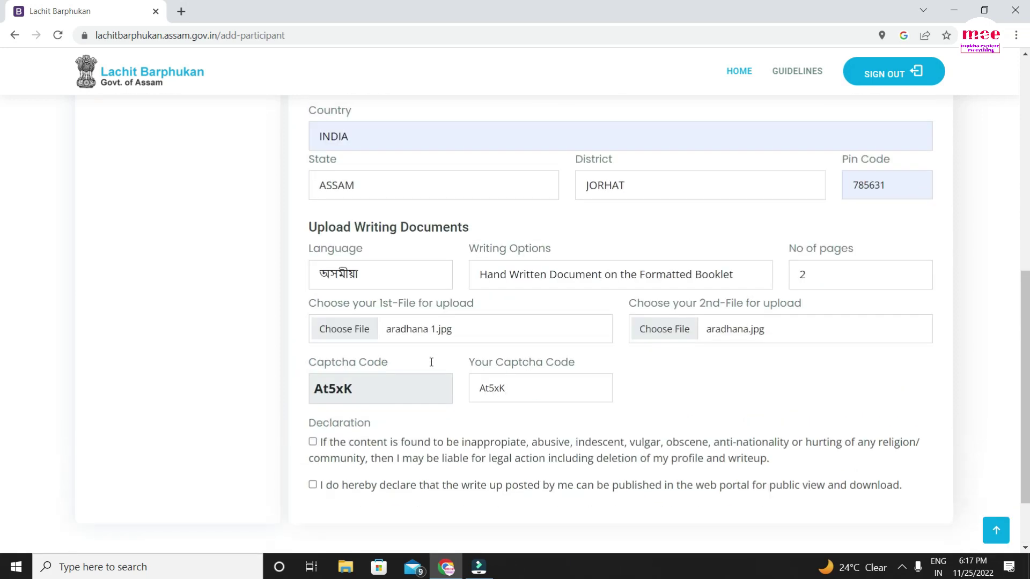
{"action": "left_click", "coordinate": [388, 199]}
{"action": "left_click", "coordinate": [371, 209]}
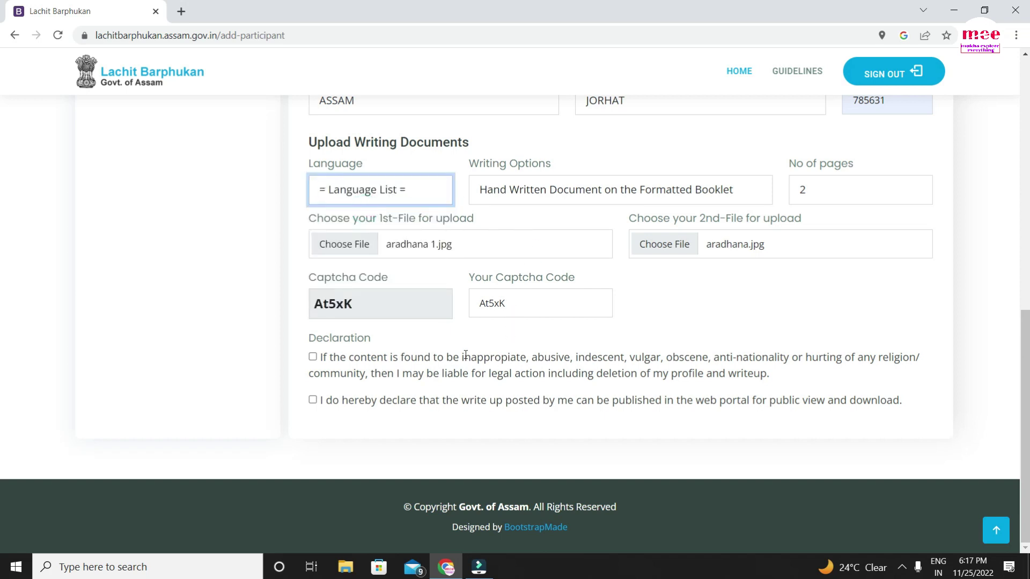
{"action": "left_click", "coordinate": [312, 358]}
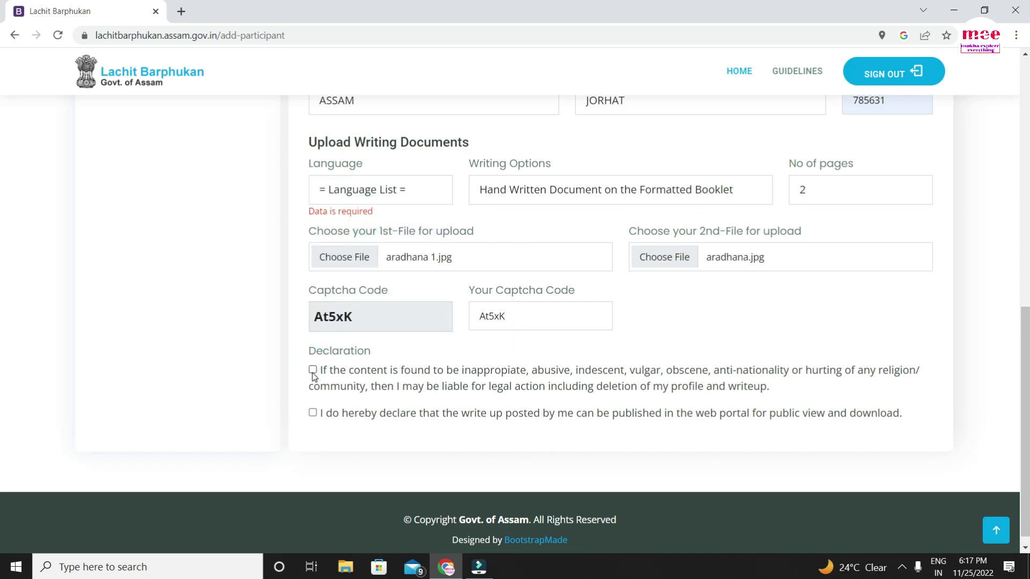
{"action": "left_click", "coordinate": [312, 413]}
{"action": "left_click", "coordinate": [313, 369]}
- Reselect language অসমীয়া, tick both declarations again, and submit the form
{"action": "left_click", "coordinate": [378, 193]}
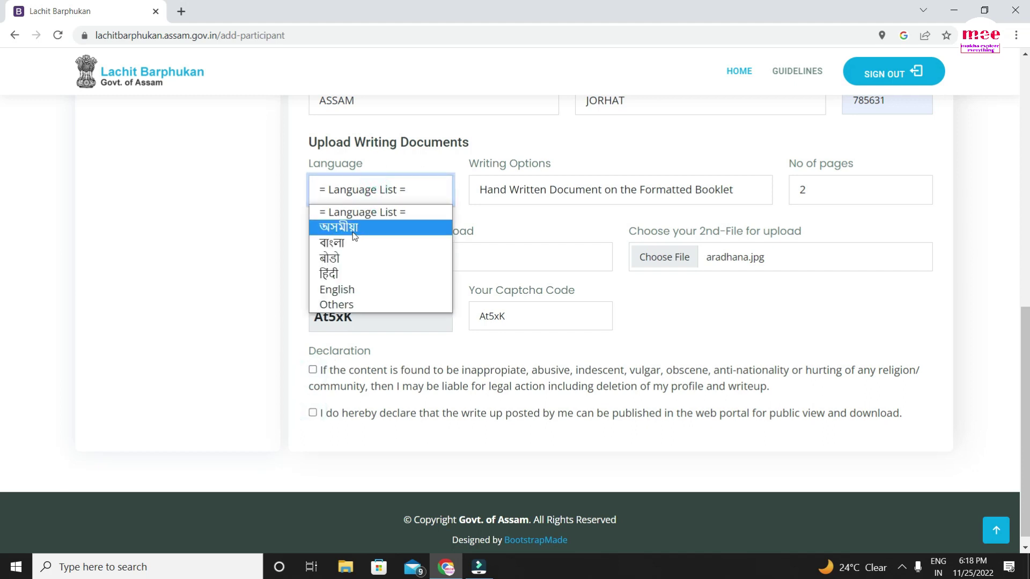
{"action": "left_click", "coordinate": [354, 228]}
{"action": "left_click", "coordinate": [313, 357]}
{"action": "left_click", "coordinate": [312, 400]}
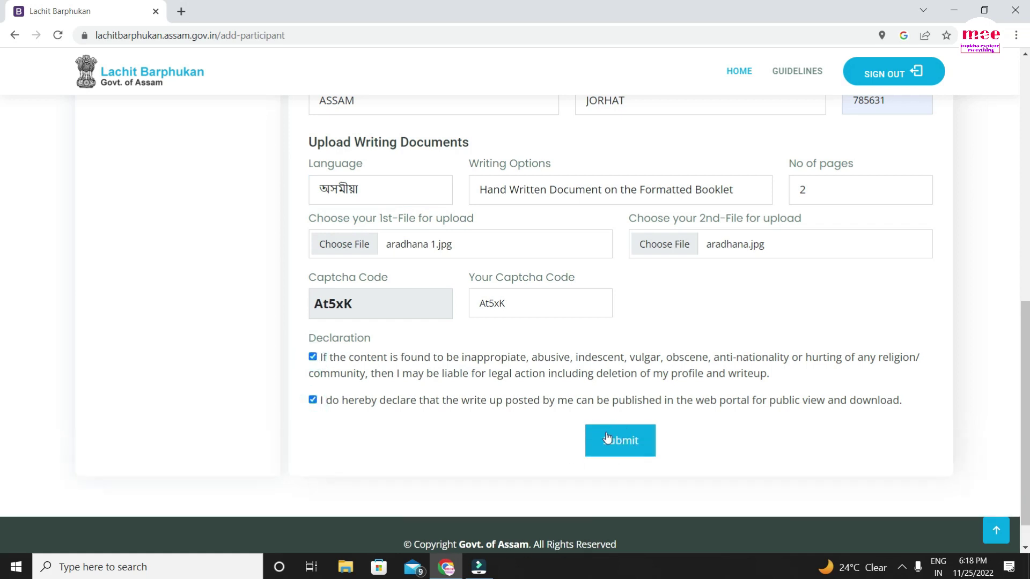
{"action": "scroll", "coordinate": [561, 274], "scroll_direction": "up", "scroll_amount": 3}
{"action": "scroll", "coordinate": [601, 349], "scroll_direction": "down", "scroll_amount": 4}
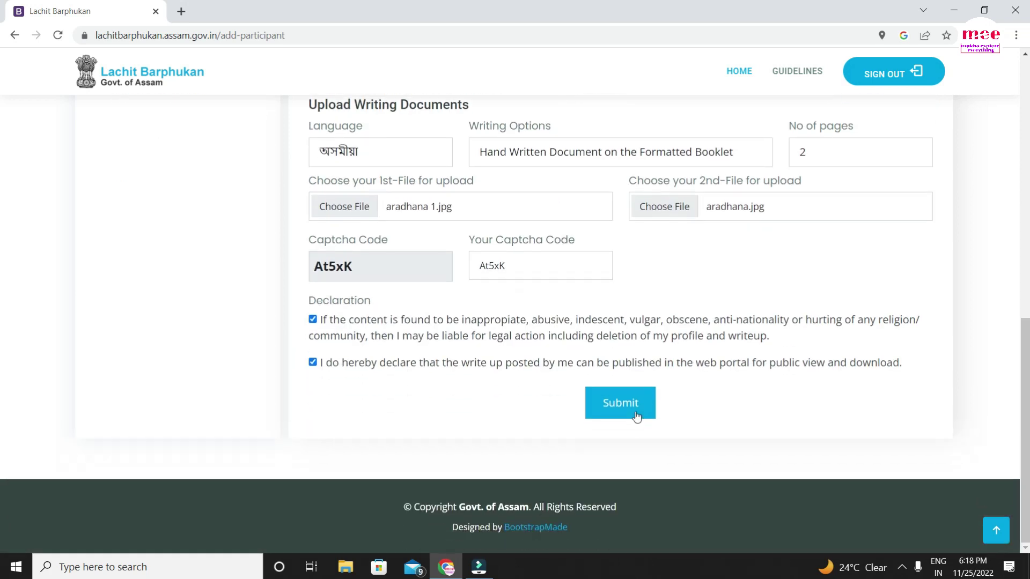
{"action": "left_click", "coordinate": [625, 405]}
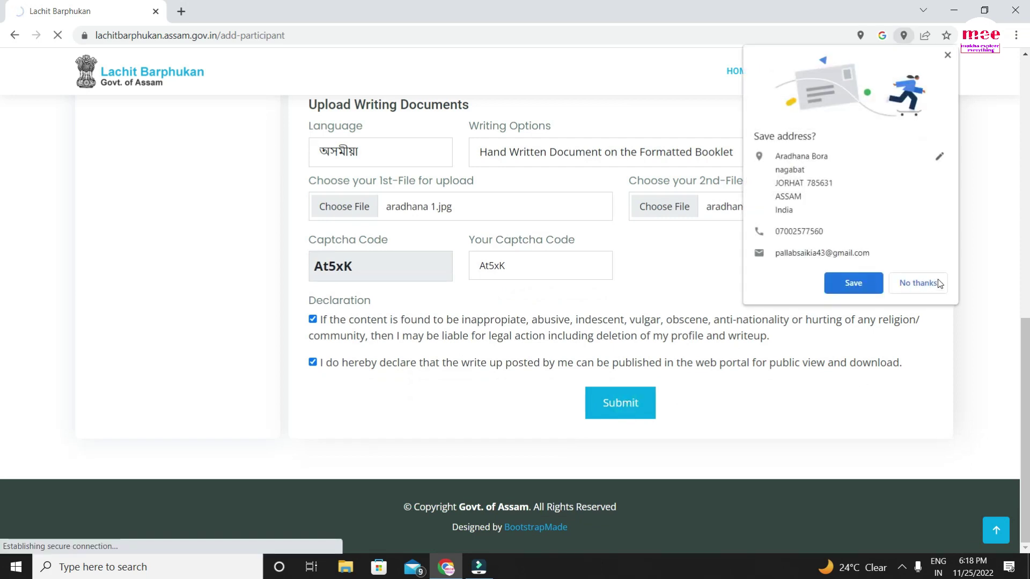
- Dismiss the save-address prompt, then download the participation certificate and open the PDF
{"action": "left_click", "coordinate": [919, 284]}
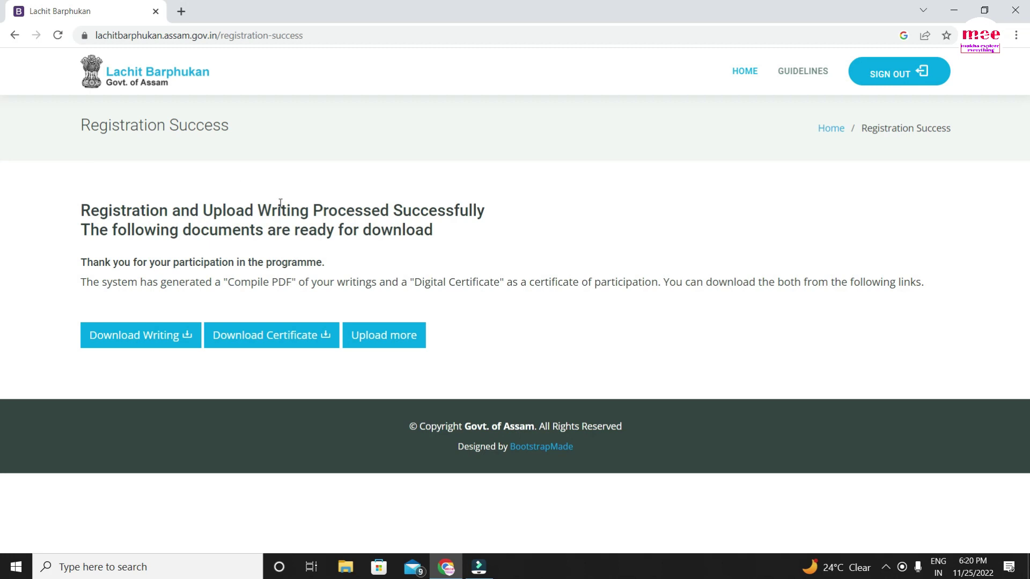
{"action": "left_click", "coordinate": [254, 336]}
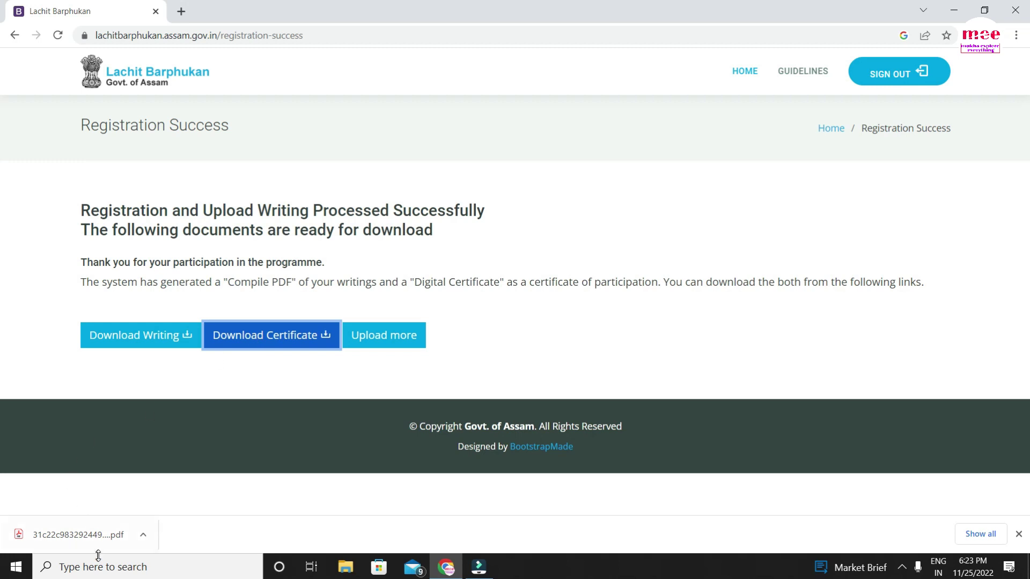
{"action": "left_click", "coordinate": [115, 537]}
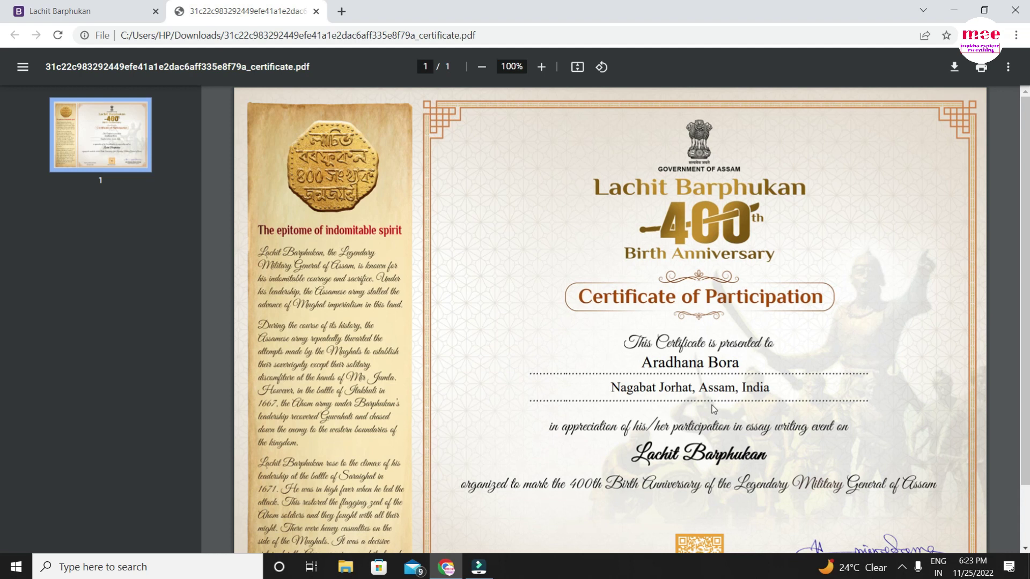
{"action": "scroll", "coordinate": [712, 409], "scroll_direction": "down", "scroll_amount": 3}
{"action": "scroll", "coordinate": [713, 409], "scroll_direction": "up", "scroll_amount": 3}
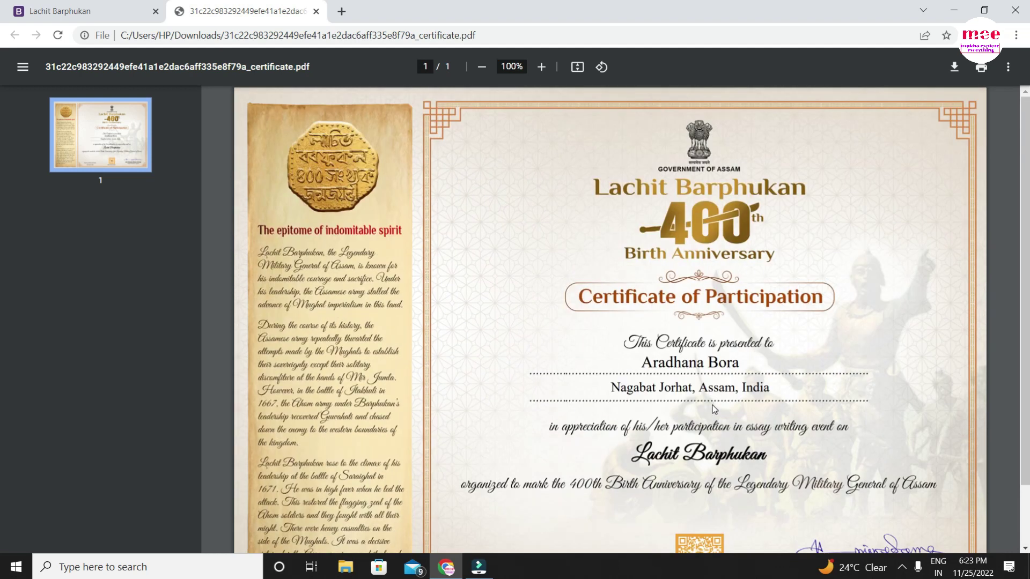
{"action": "scroll", "coordinate": [713, 407], "scroll_direction": "down", "scroll_amount": 2}
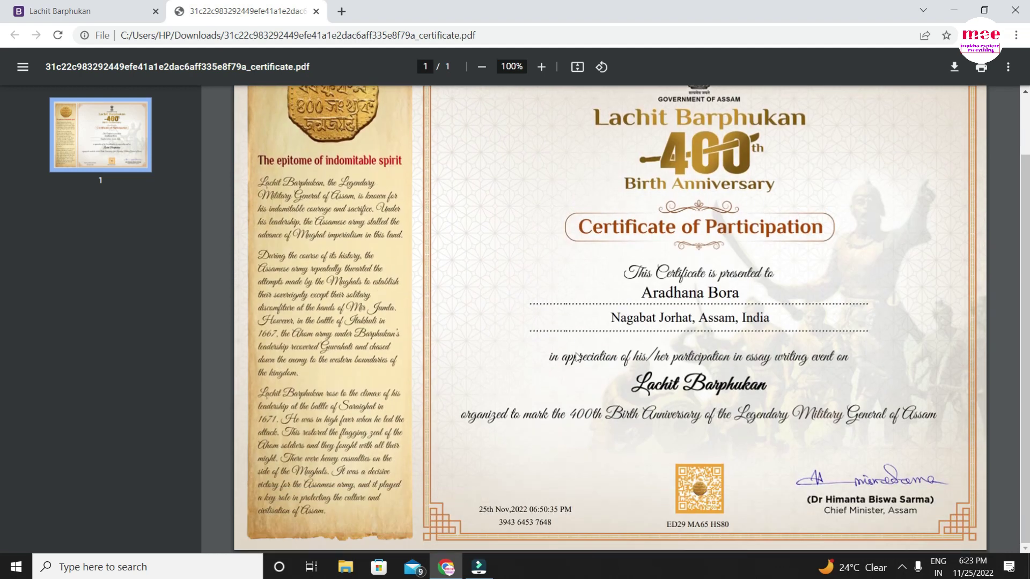
{"action": "scroll", "coordinate": [670, 352], "scroll_direction": "up", "scroll_amount": 2}
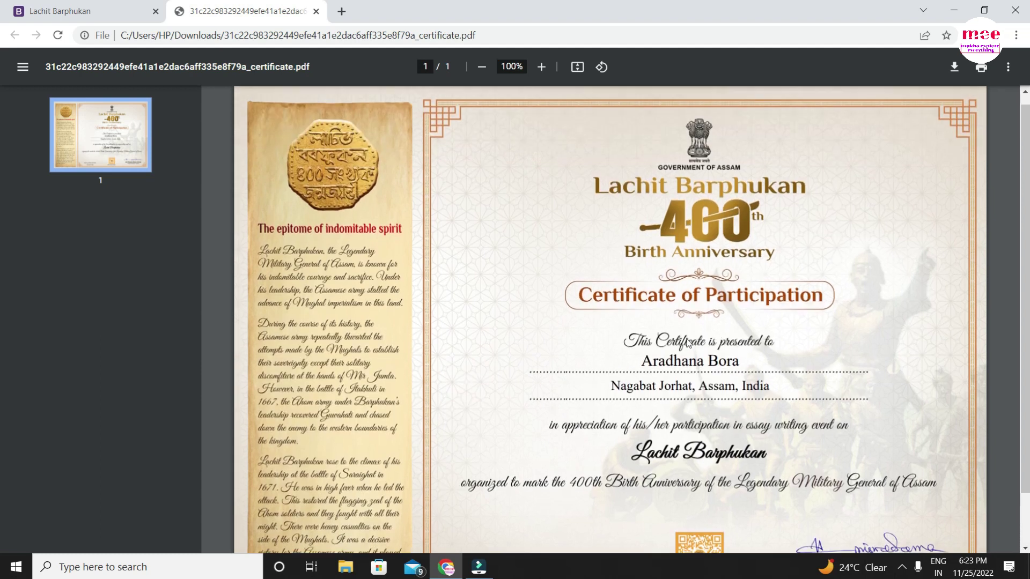
{"action": "scroll", "coordinate": [688, 343], "scroll_direction": "down", "scroll_amount": 2}
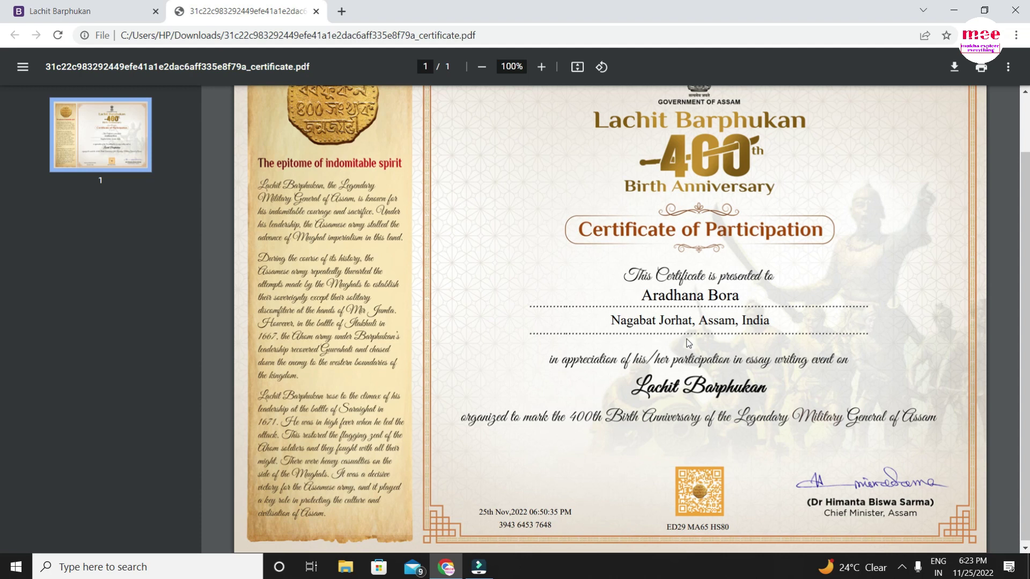
{"action": "scroll", "coordinate": [670, 348], "scroll_direction": "up", "scroll_amount": 2}
{"action": "scroll", "coordinate": [652, 352], "scroll_direction": "down", "scroll_amount": 2}
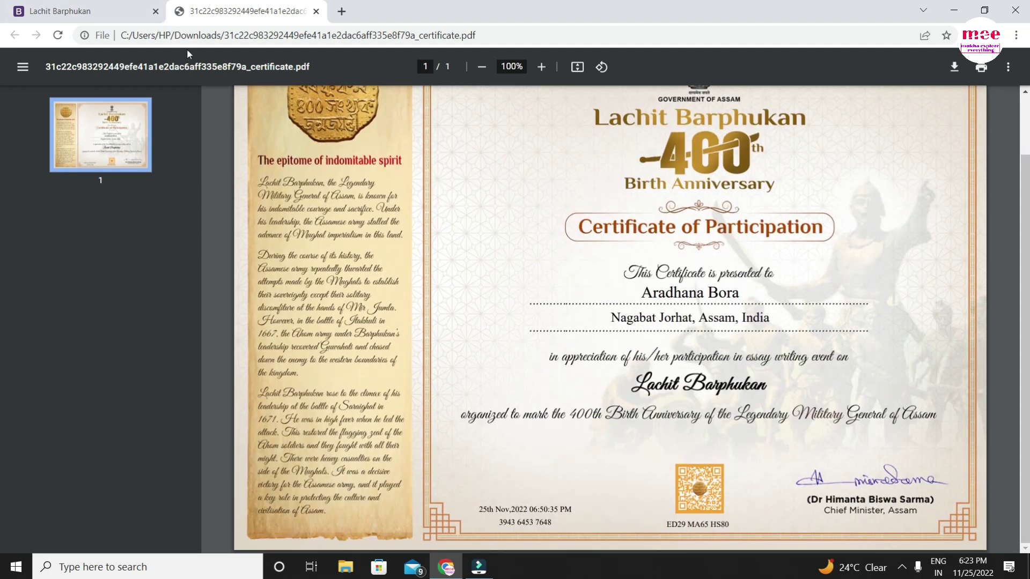
- Return to the portal's success page and start another writing upload
{"action": "left_click", "coordinate": [124, 15]}
{"action": "left_click", "coordinate": [385, 337]}
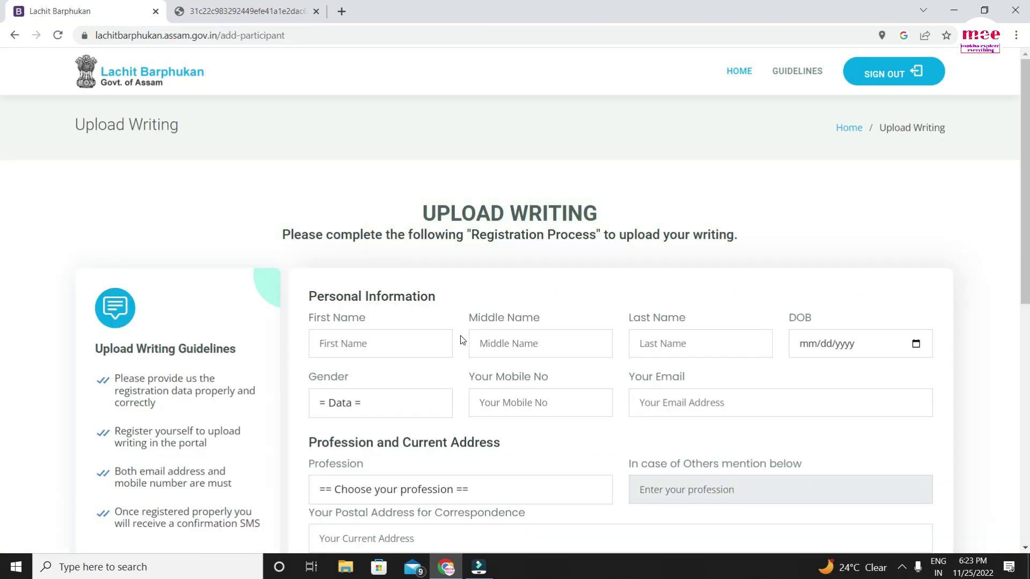